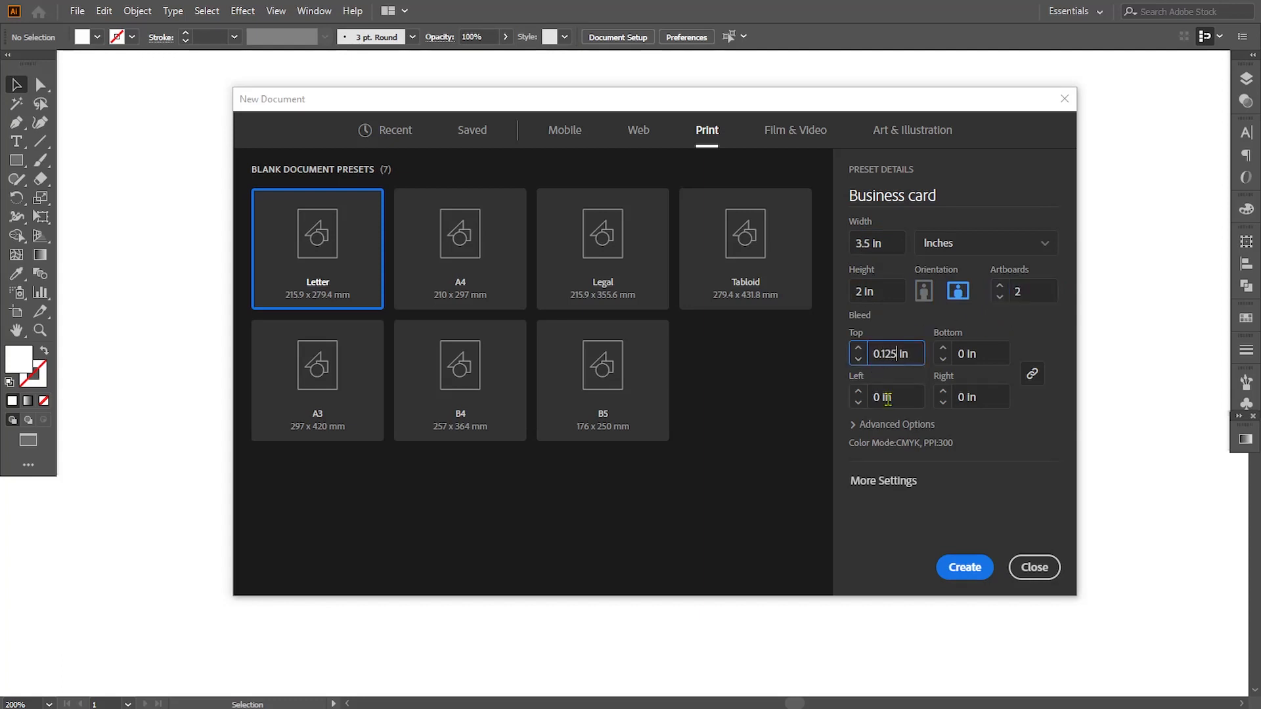
Set the artboard spacing to 0.1 in for the two-artboard business card and create the document.
left_click(854, 431)
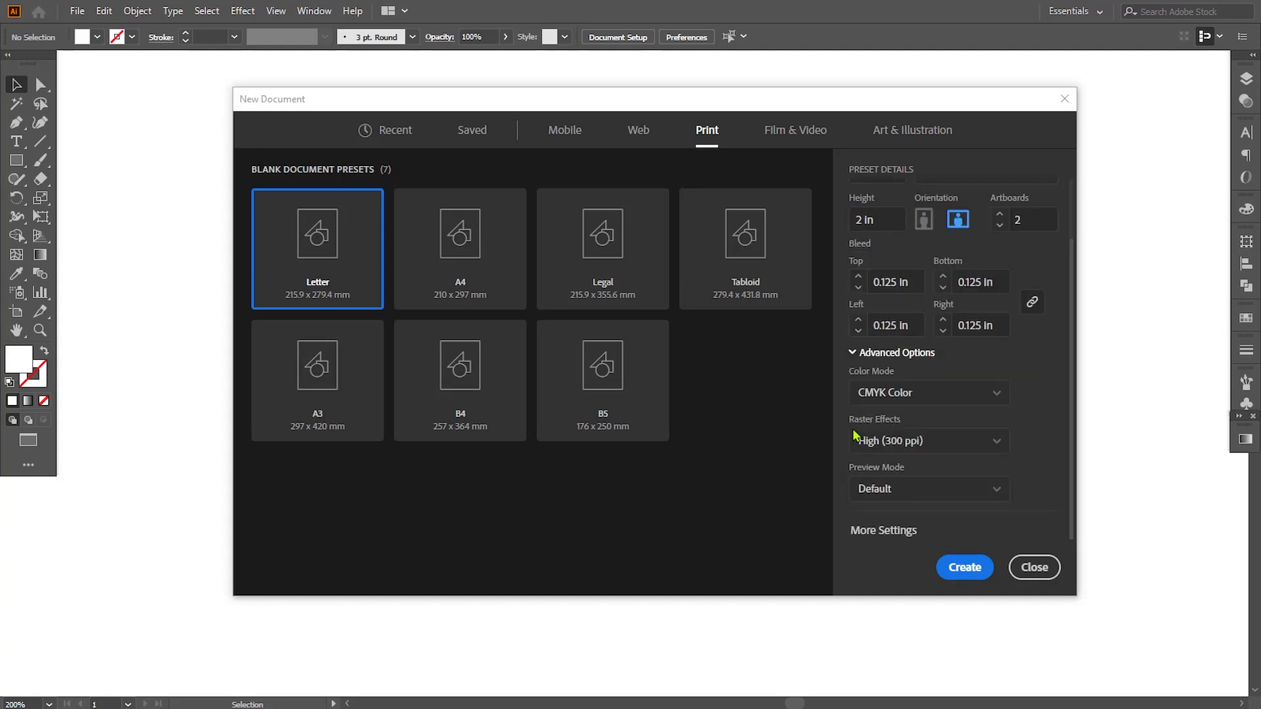
left_click(880, 530)
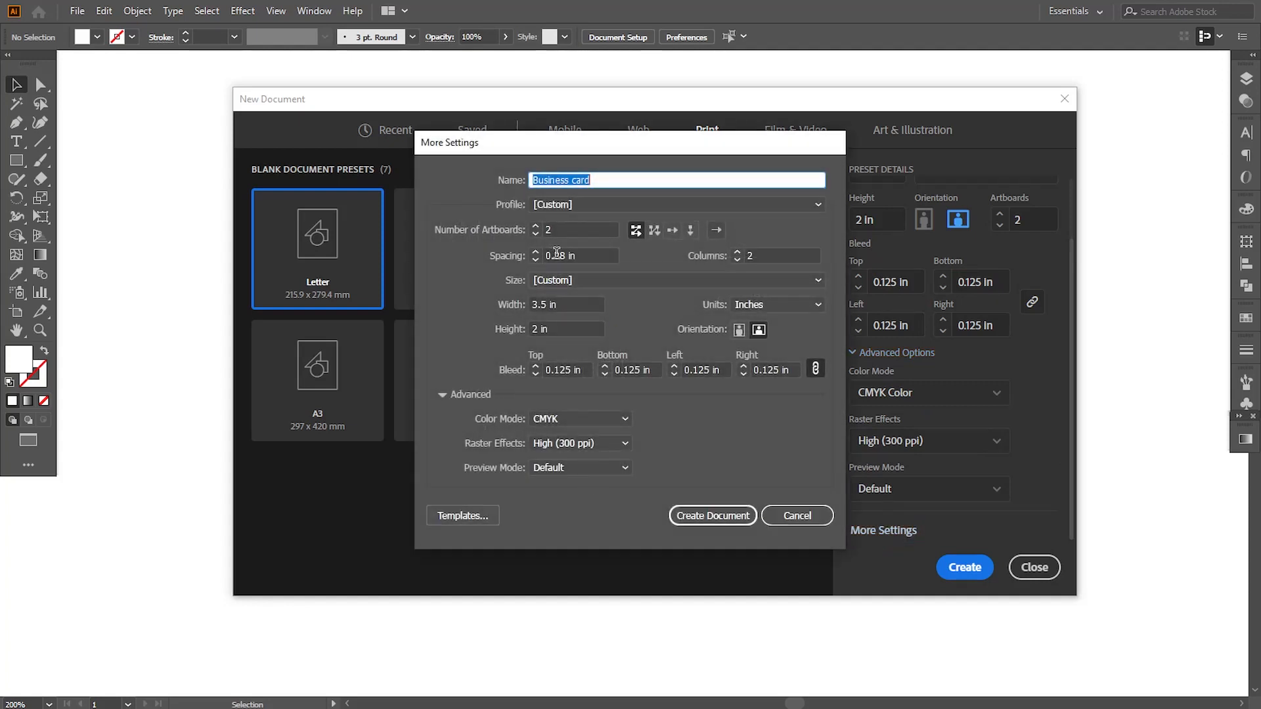
left_click_drag(569, 256, 558, 259)
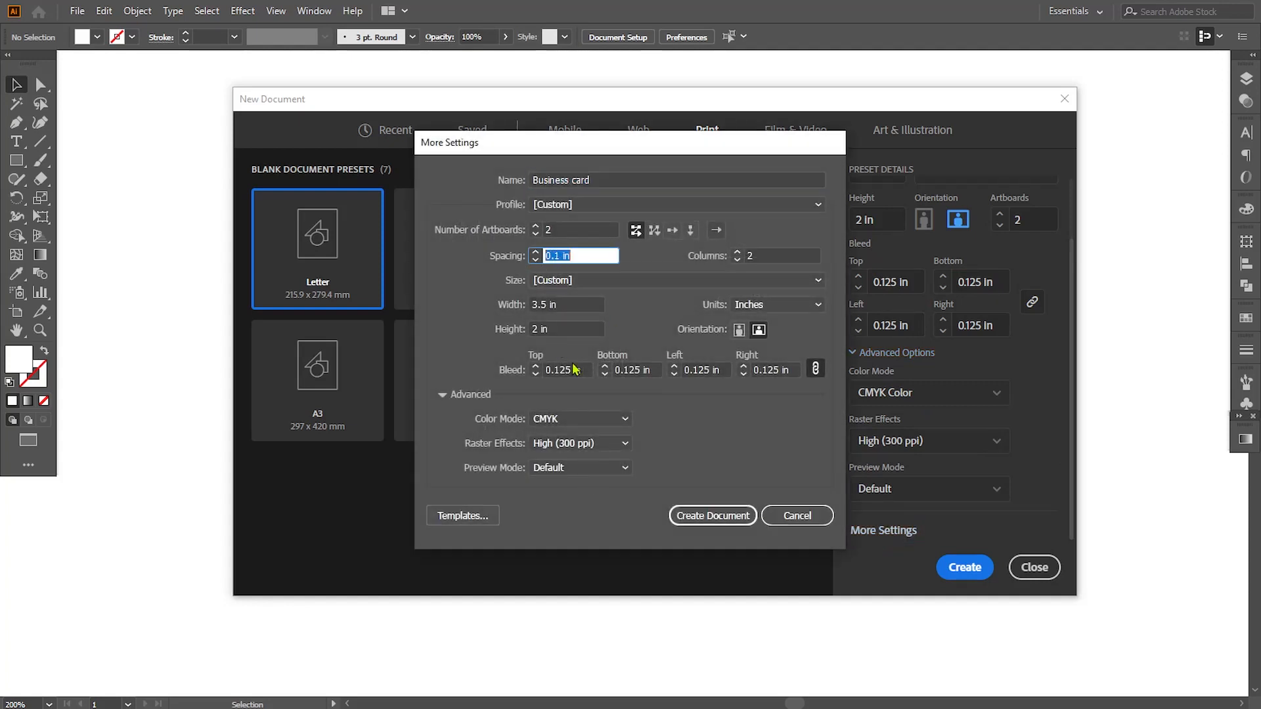
left_click(690, 514)
Paste the logo and contact text and place them beside the first artboard, outside its left bleed edge.
key("ctrl+v")
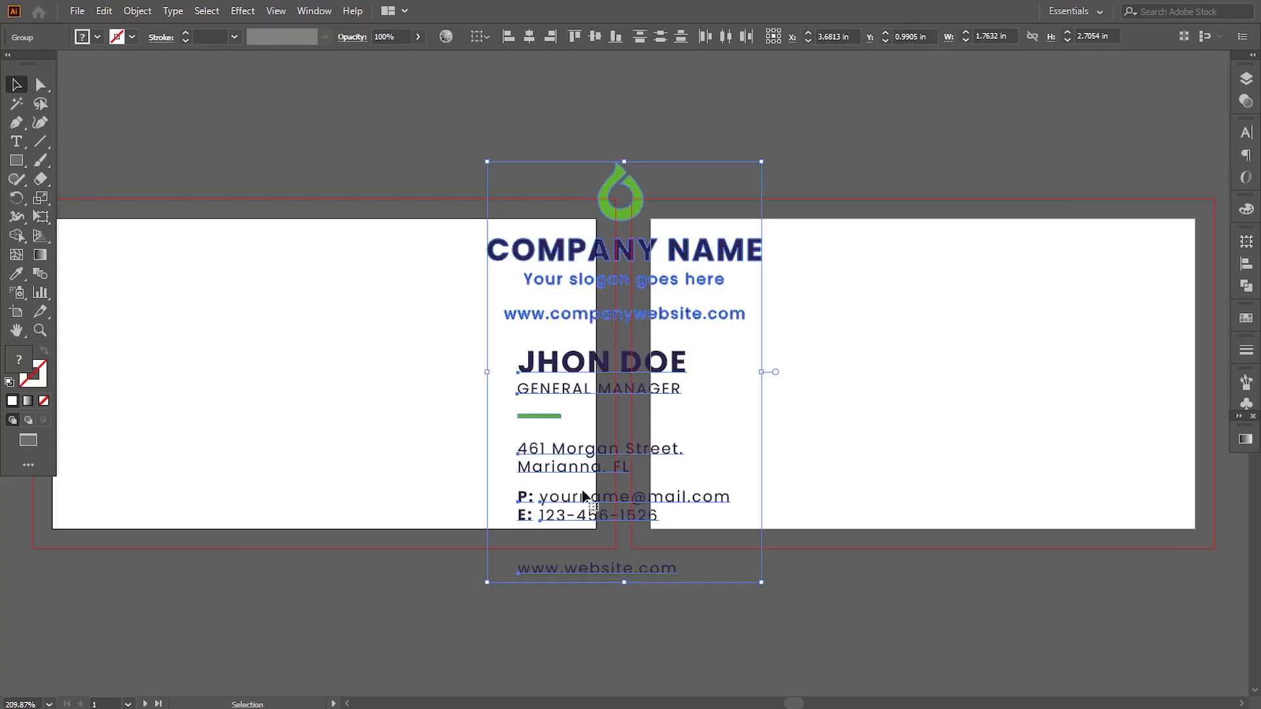
left_click_drag(583, 493, 826, 503)
left_click_drag(865, 231, 123, 232)
left_click_drag(604, 420, 604, 421)
scroll(569, 413, "left", 5)
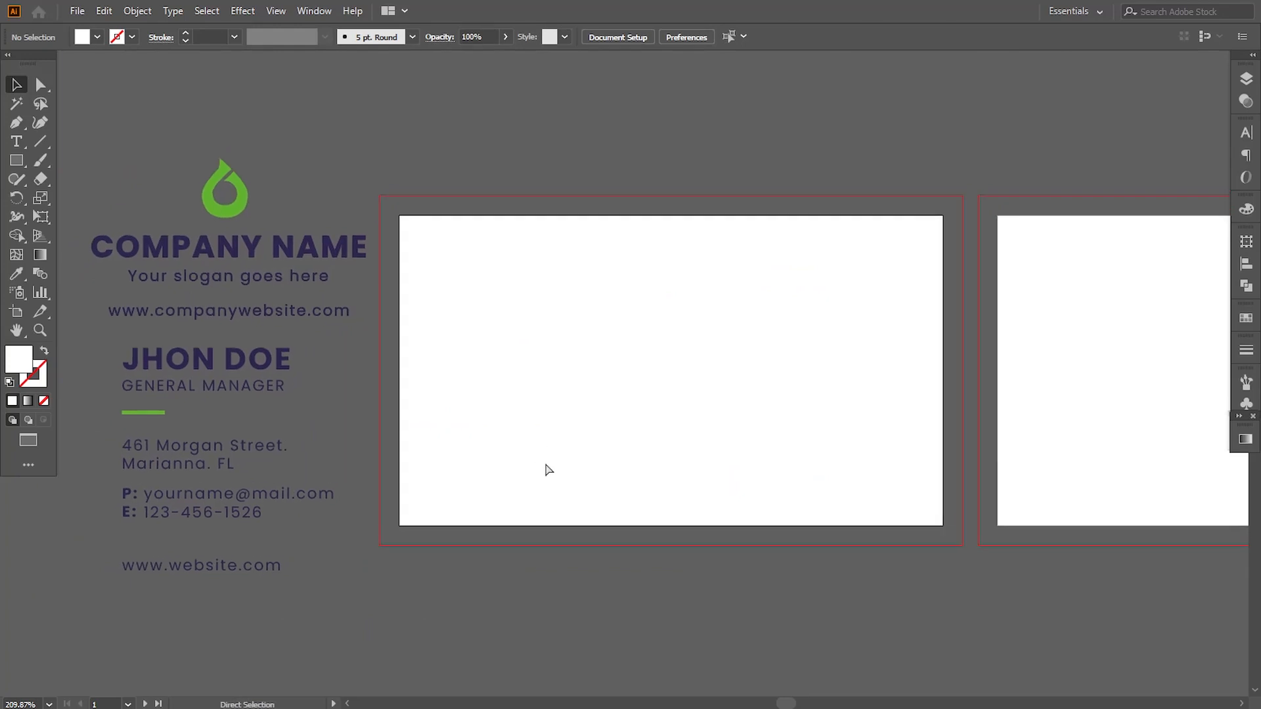
Draw a white background rectangle of 3.75 x 2.25 in over the first artboard, reaching the bleed edges.
key("ctrl+=")
left_click(17, 161)
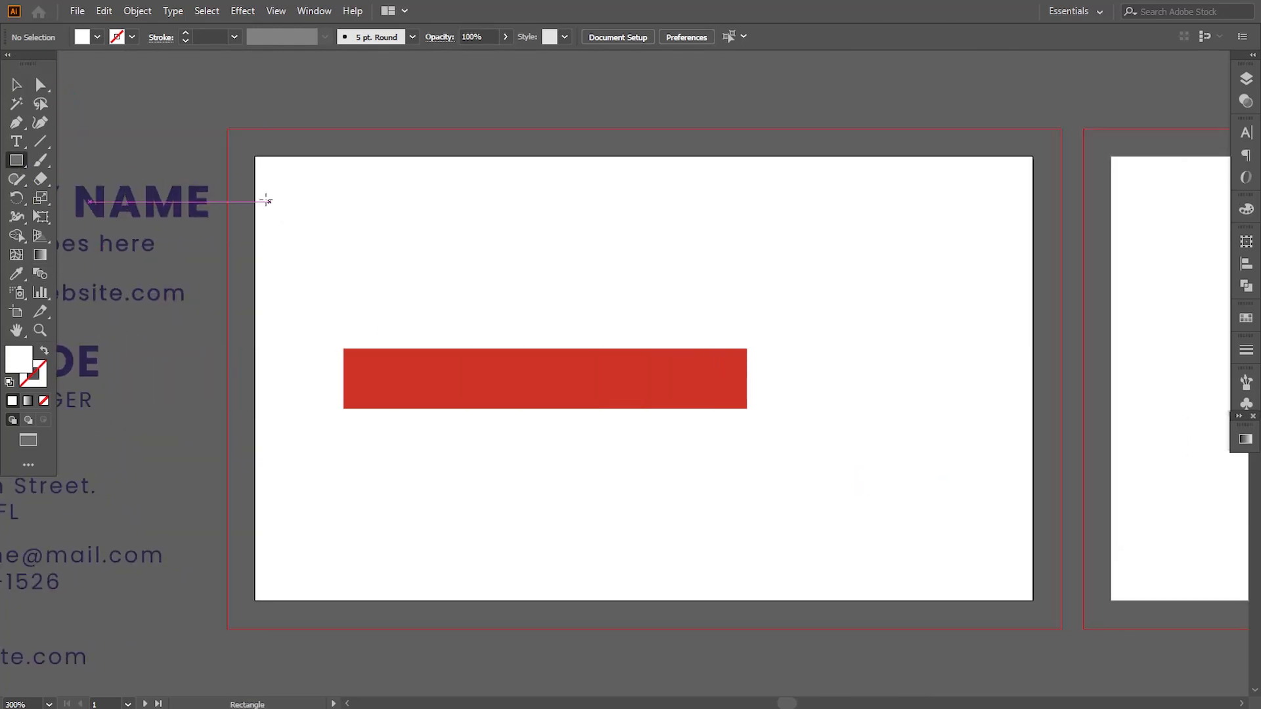
left_click_drag(227, 128, 1061, 628)
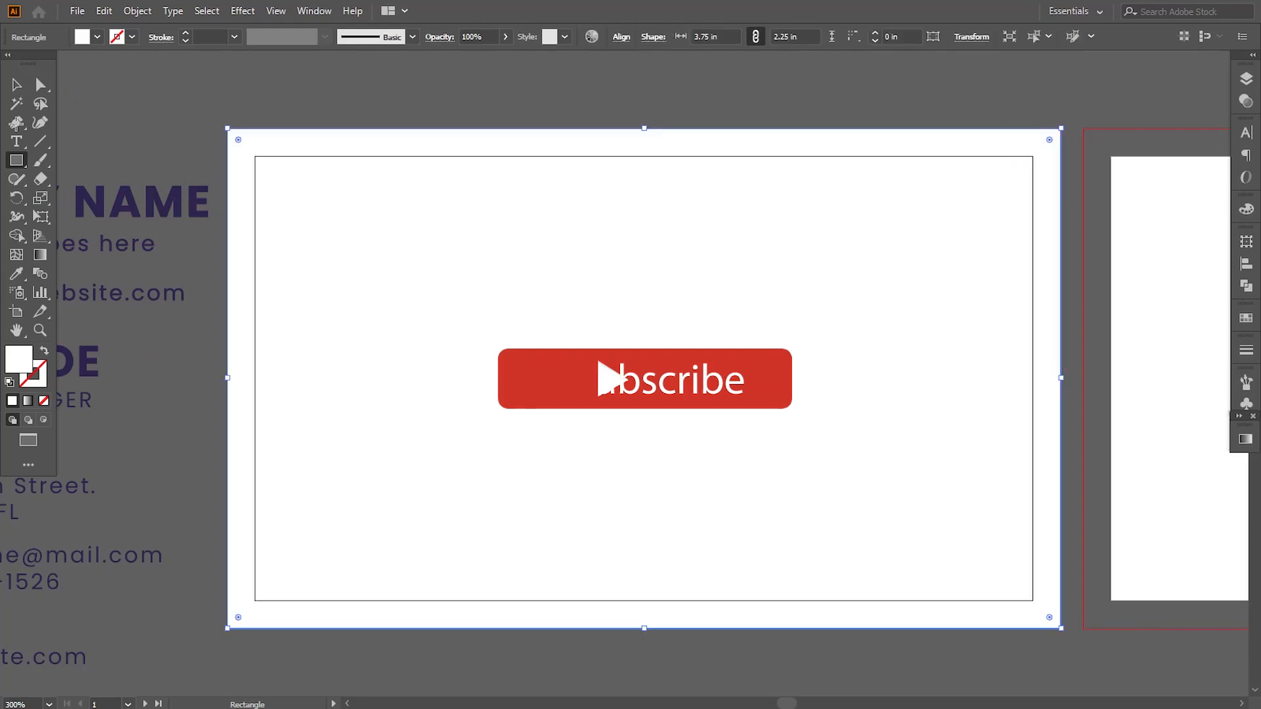
left_click(17, 86)
left_click(135, 157)
Draw a triangle with the Pen tool in the upper-left bleed corner, about 1.2 in wide and 1.1 in tall.
left_click_drag(123, 156, 186, 165)
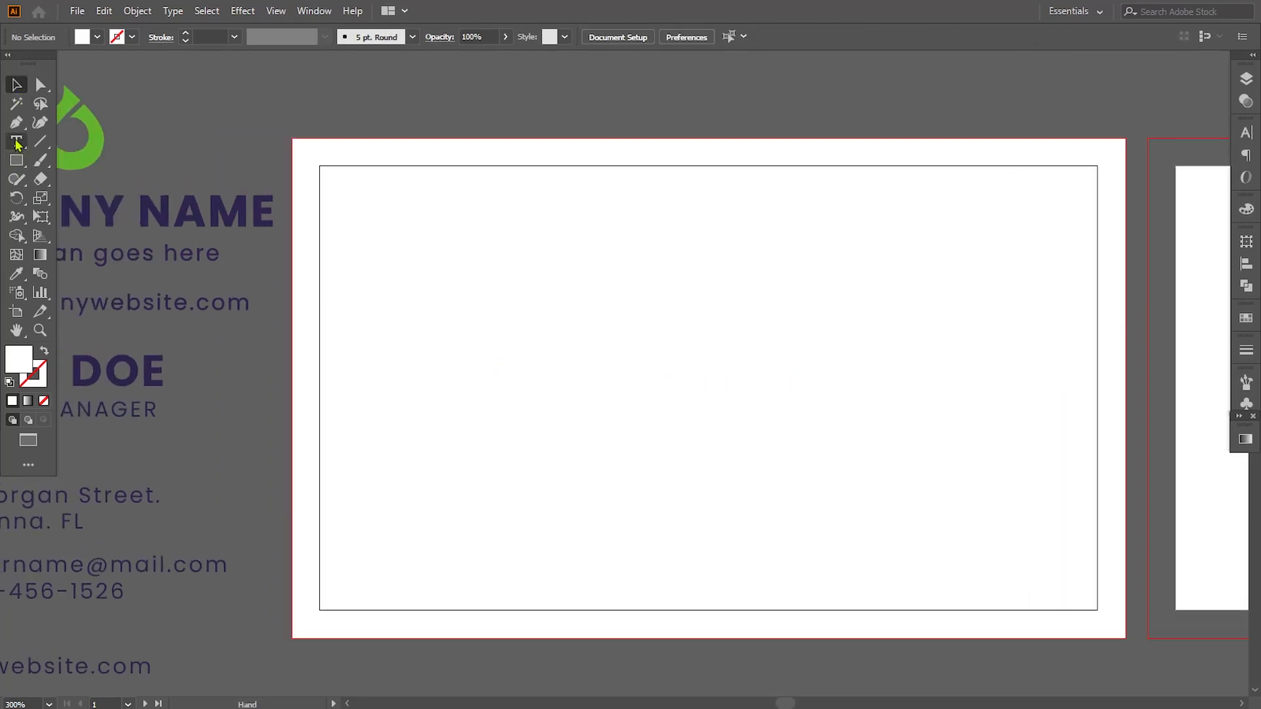
left_click(292, 138)
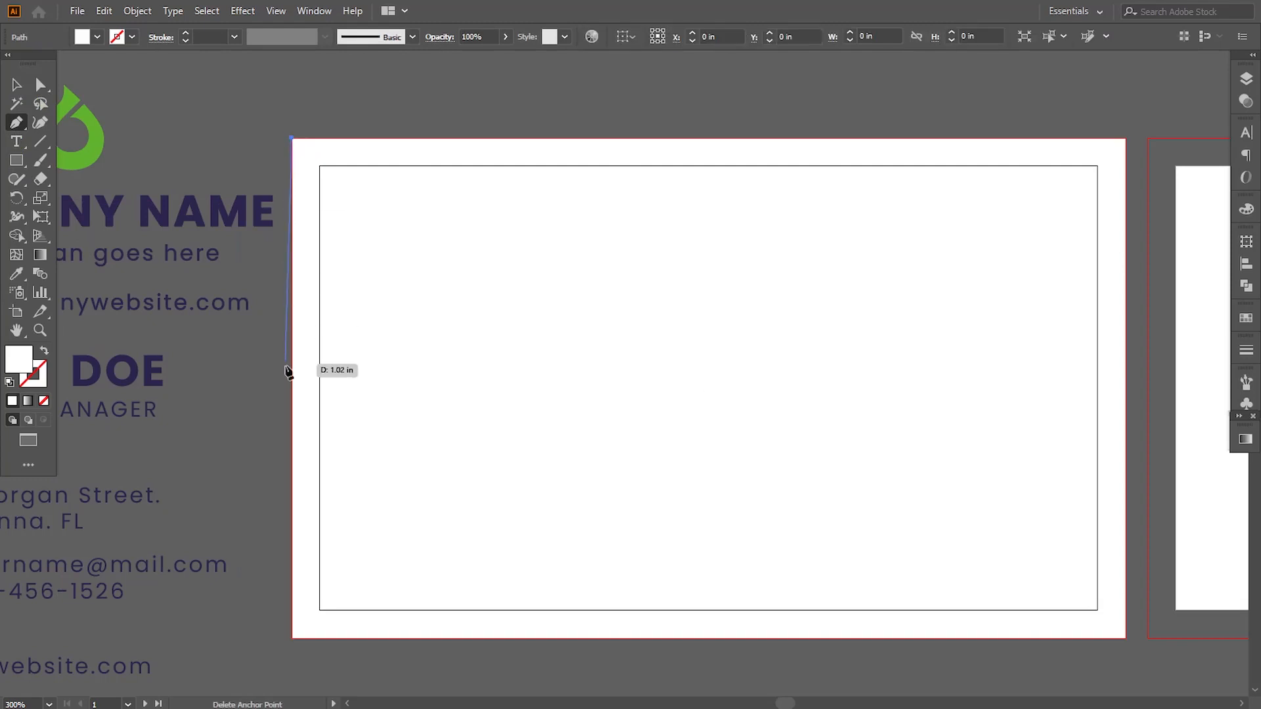
left_click(293, 379)
left_click(560, 139)
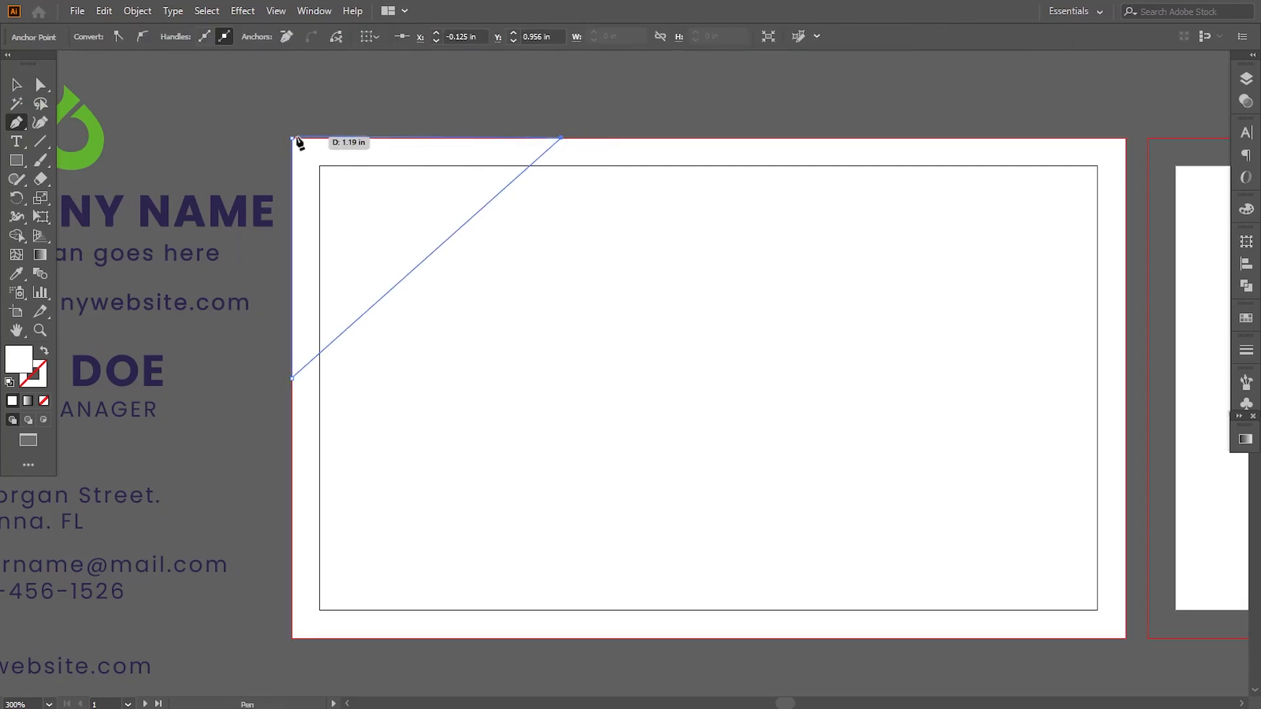
Fill the corner triangle with the dark navy sampled from the company name text.
left_click_drag(165, 266, 253, 284)
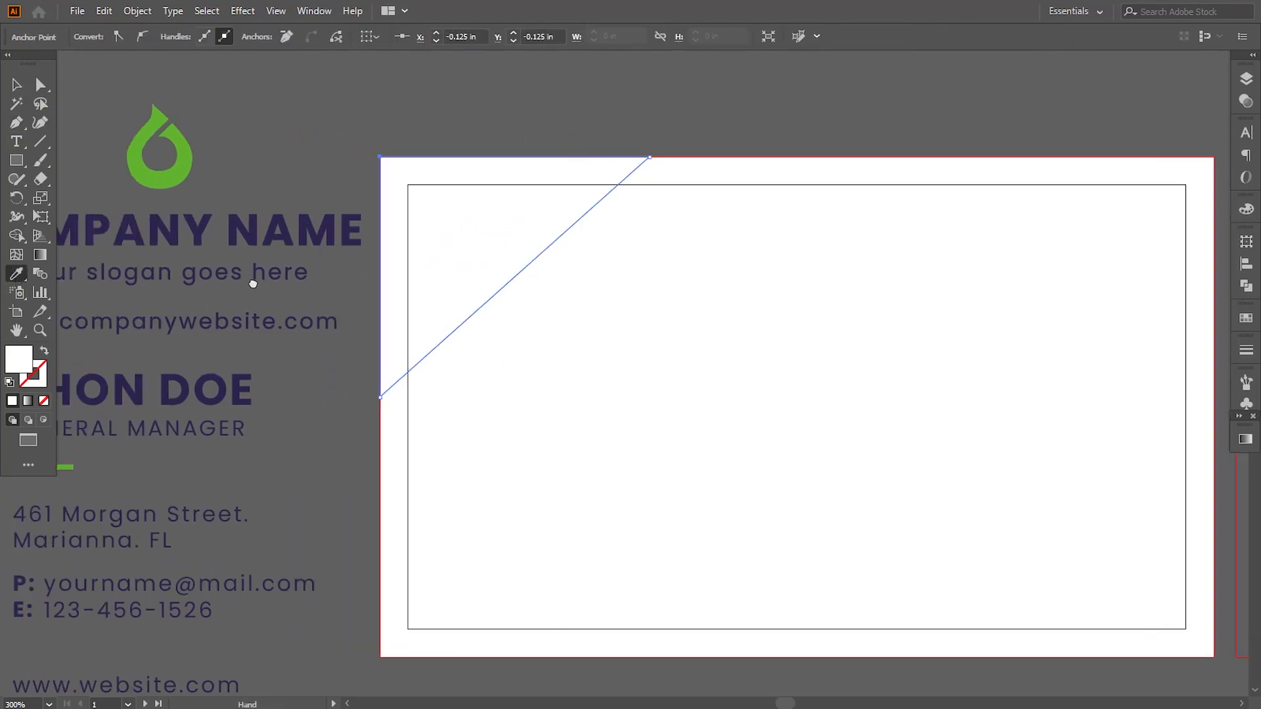
left_click(239, 226)
left_click(20, 91)
left_click(295, 145)
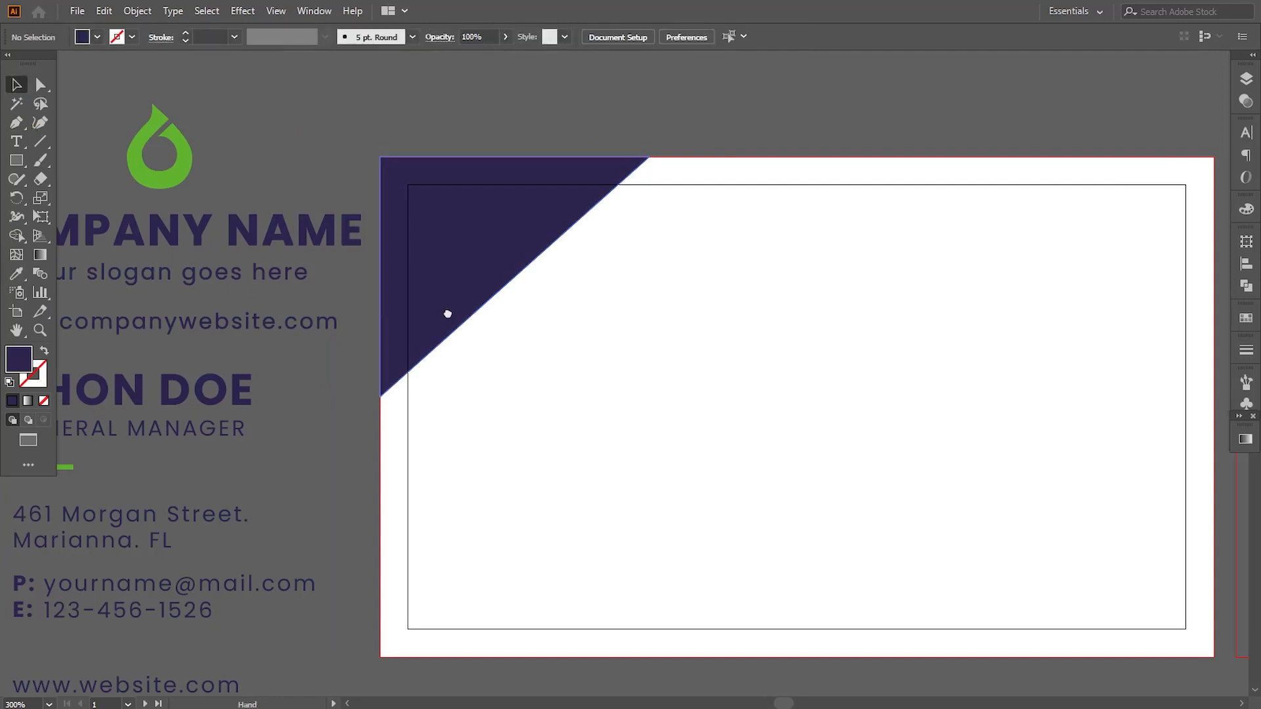
Draw a narrow diagonal stripe with the Pen tool parallel to the triangle's slanted edge, starting at the top bleed edge.
left_click_drag(447, 312, 295, 285)
left_click_drag(287, 375, 287, 355)
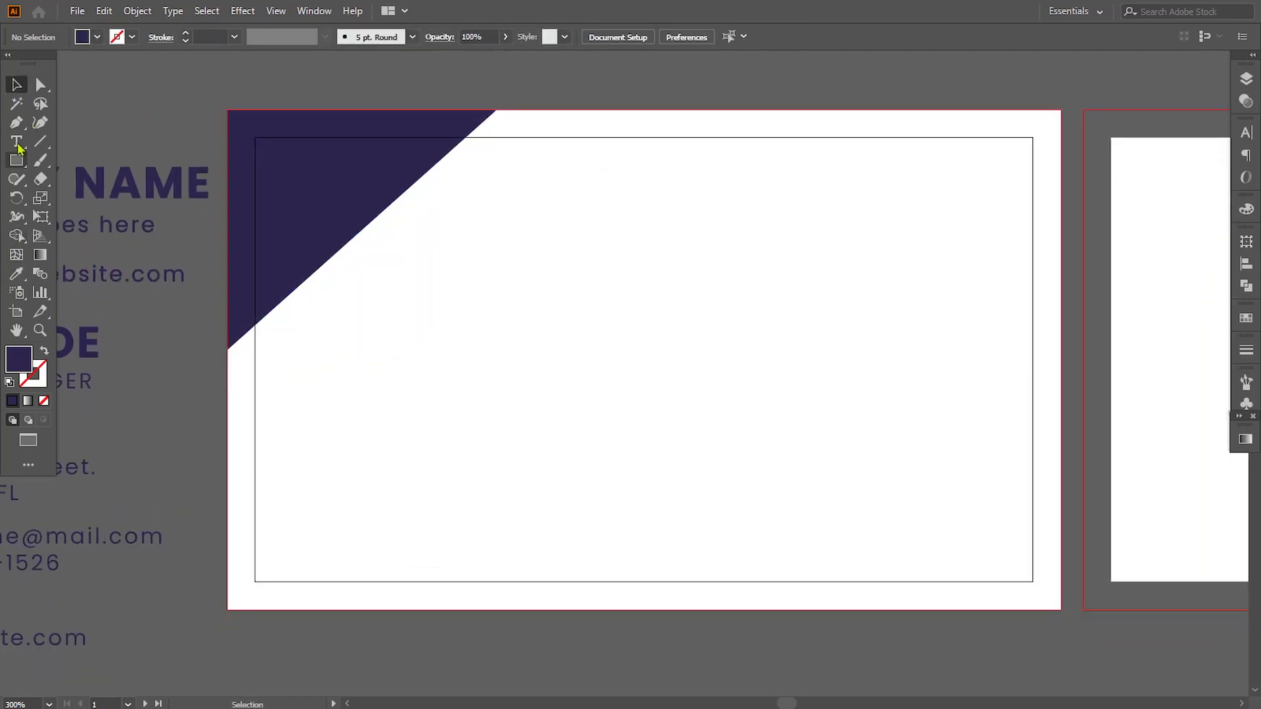
left_click(16, 122)
left_click(513, 109)
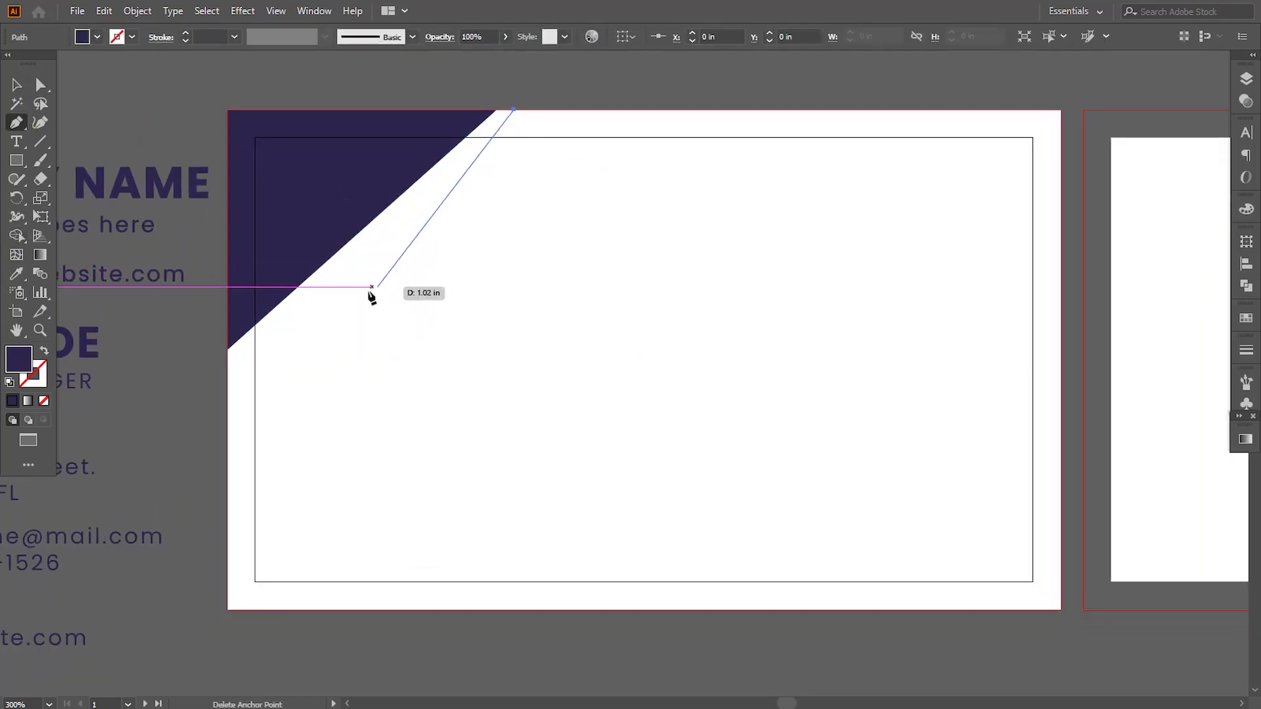
left_click(309, 295)
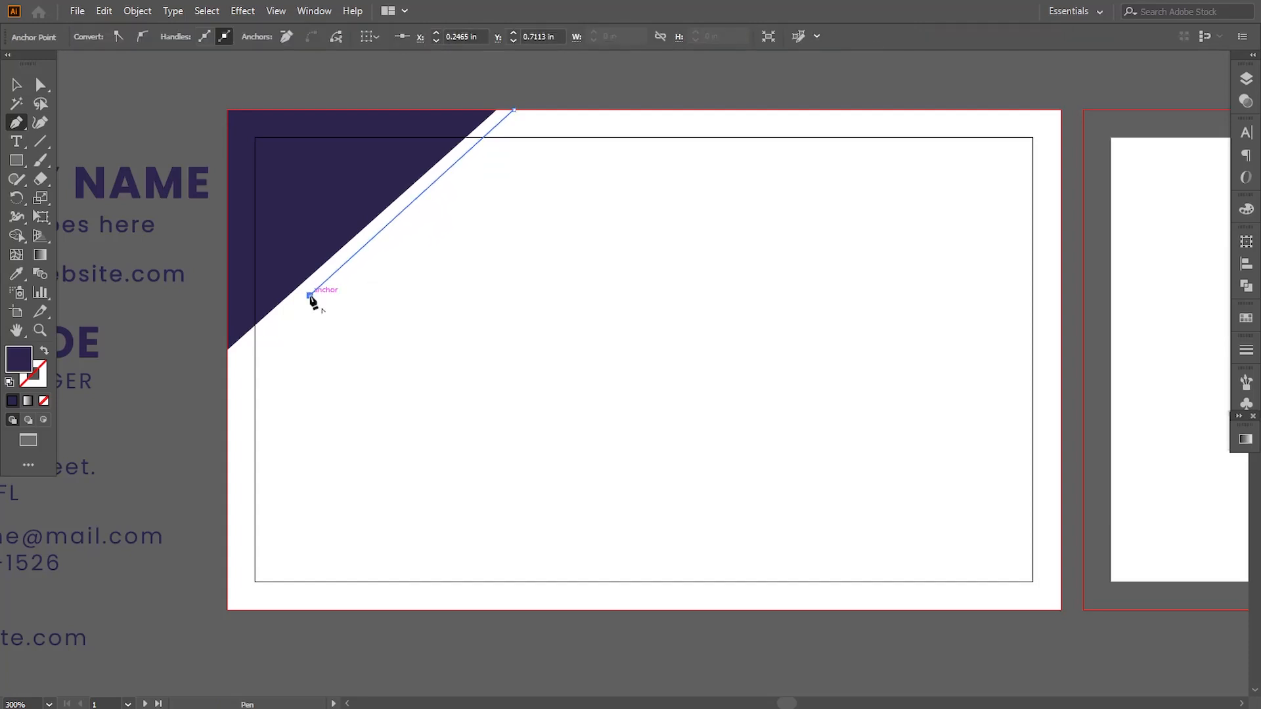
left_click(316, 316)
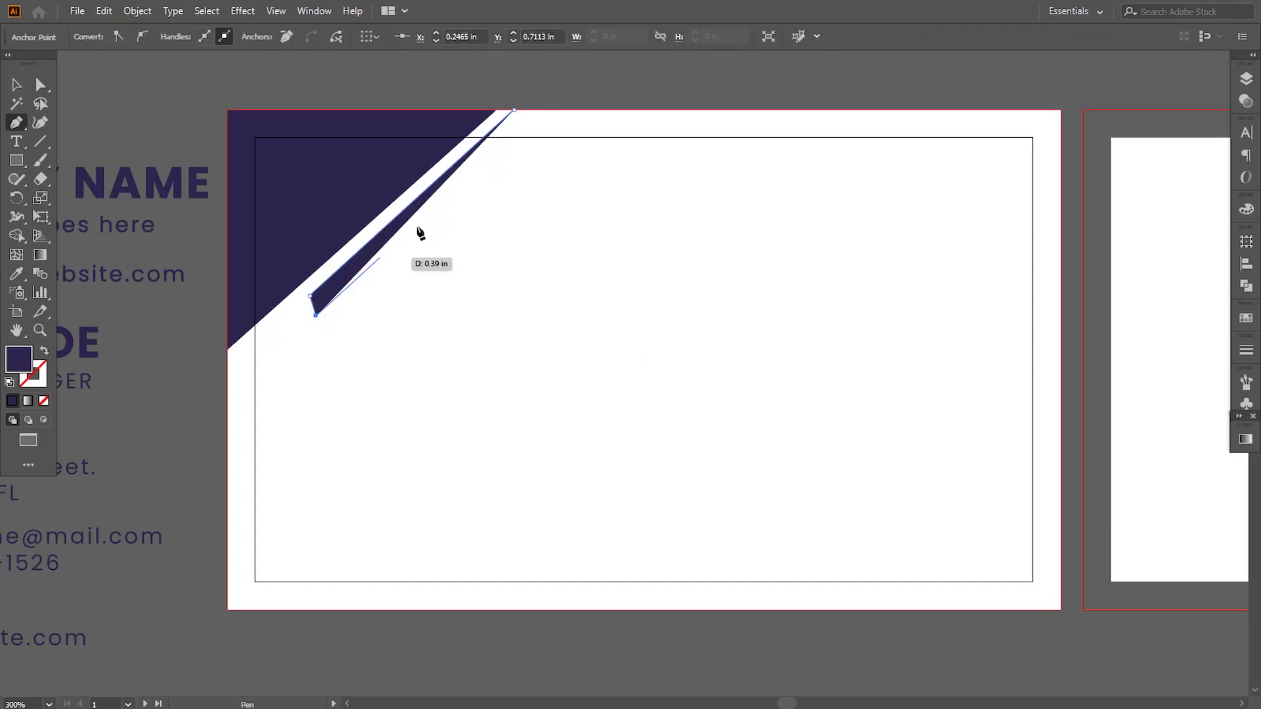
left_click(545, 109)
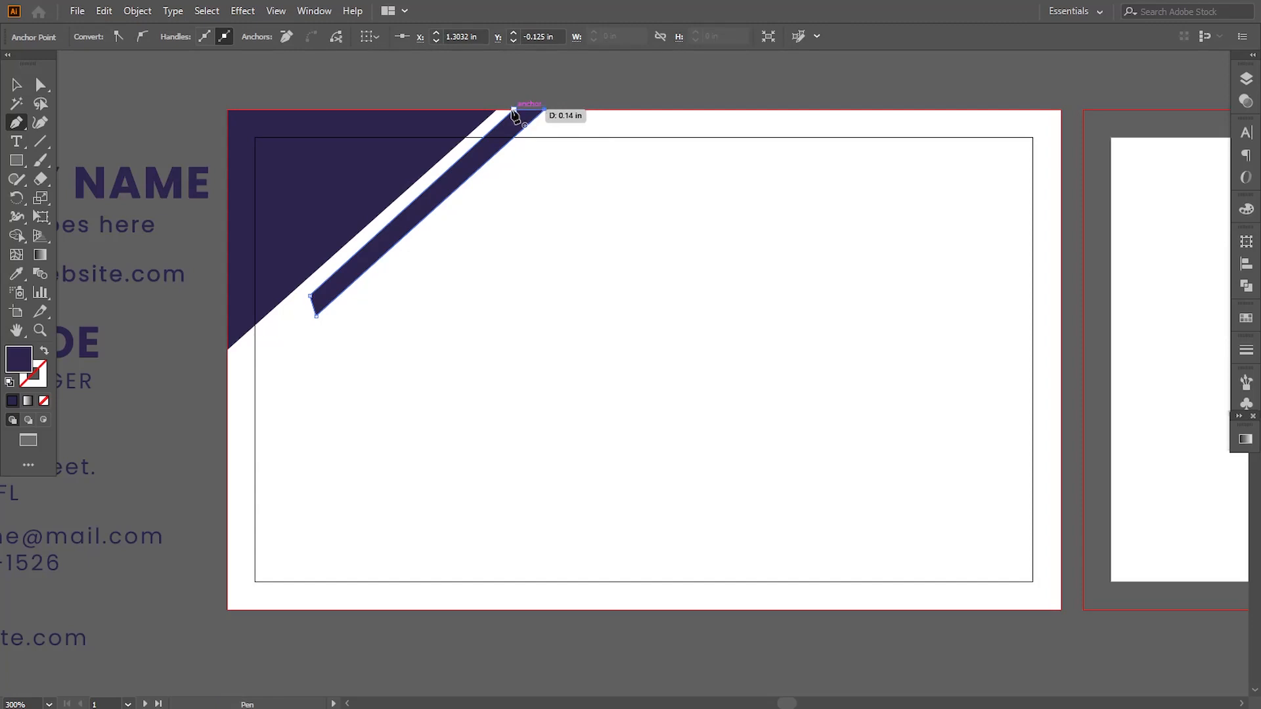
Shift the anchors of the stripe's outer long edge slightly to the right to even out its width.
left_click(41, 85)
left_click_drag(316, 316, 322, 316)
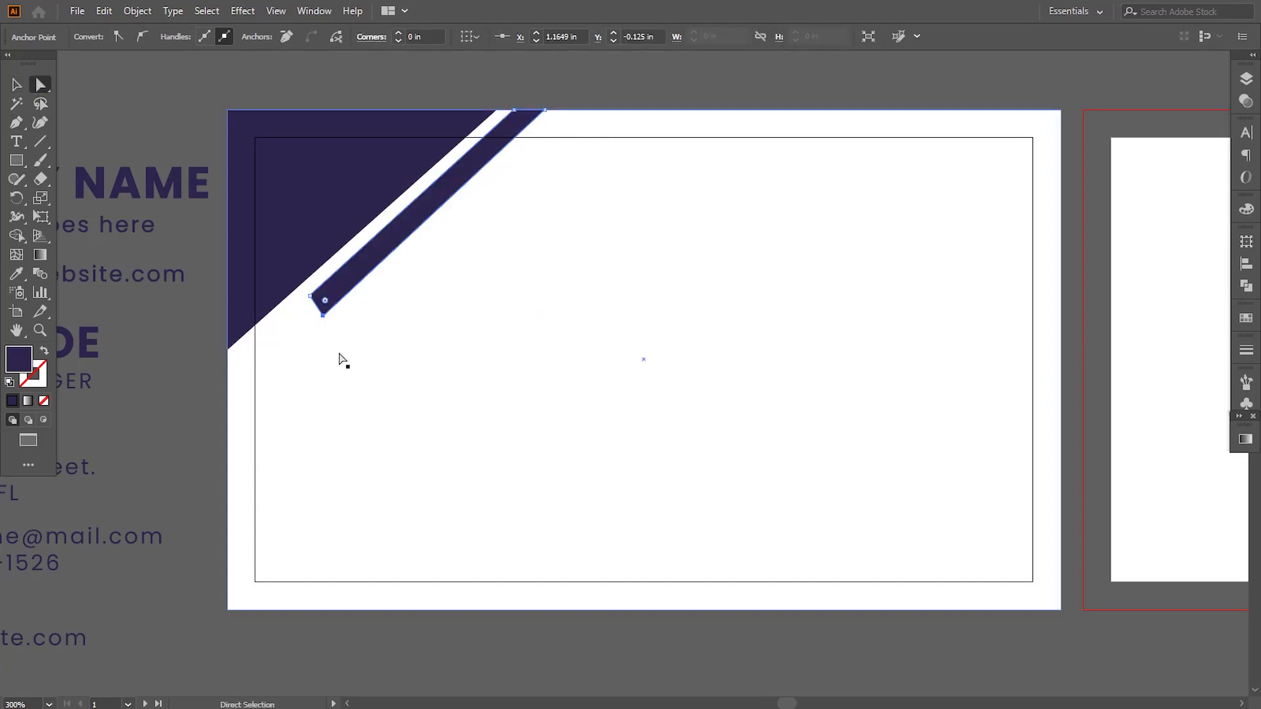
left_click(196, 383)
left_click(428, 217)
left_click(582, 92)
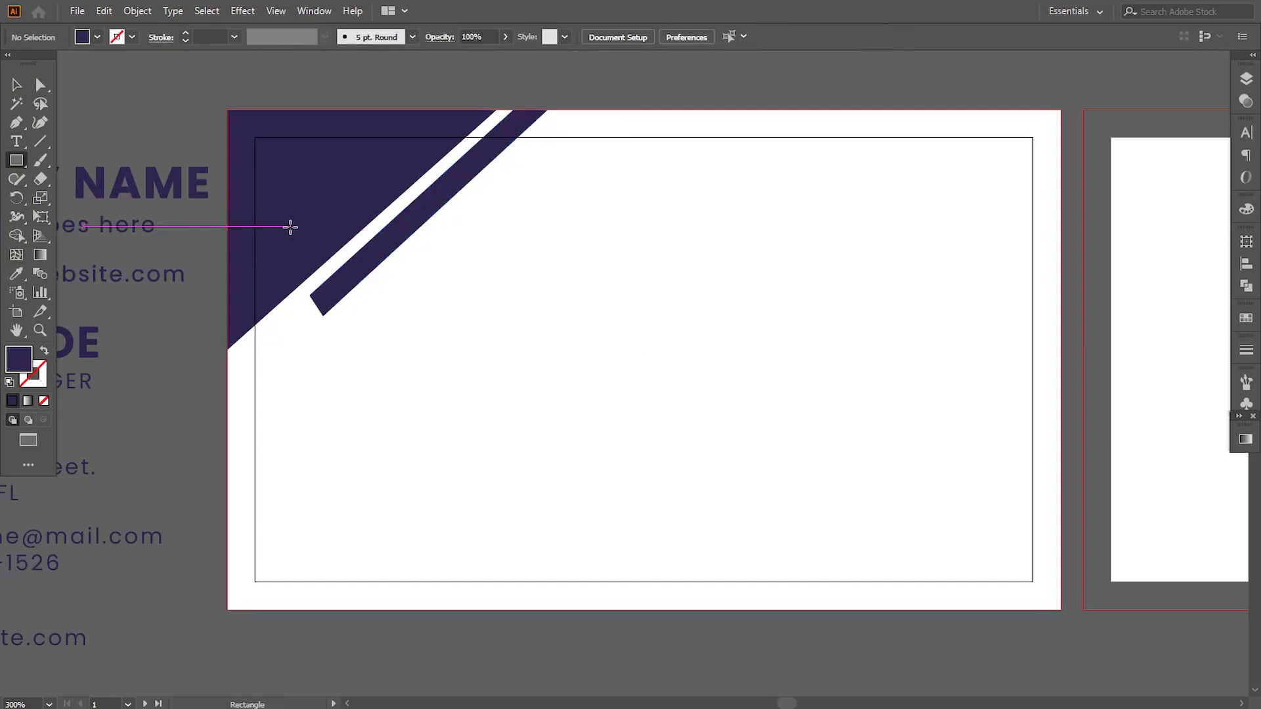
Draw an upright rectangle about 0.27 in wide and 1 in tall over the stripe's lower end.
mouse_move(290, 227)
left_mouse_down()
mouse_move(352, 442)
mouse_move(337, 447)
left_mouse_up()
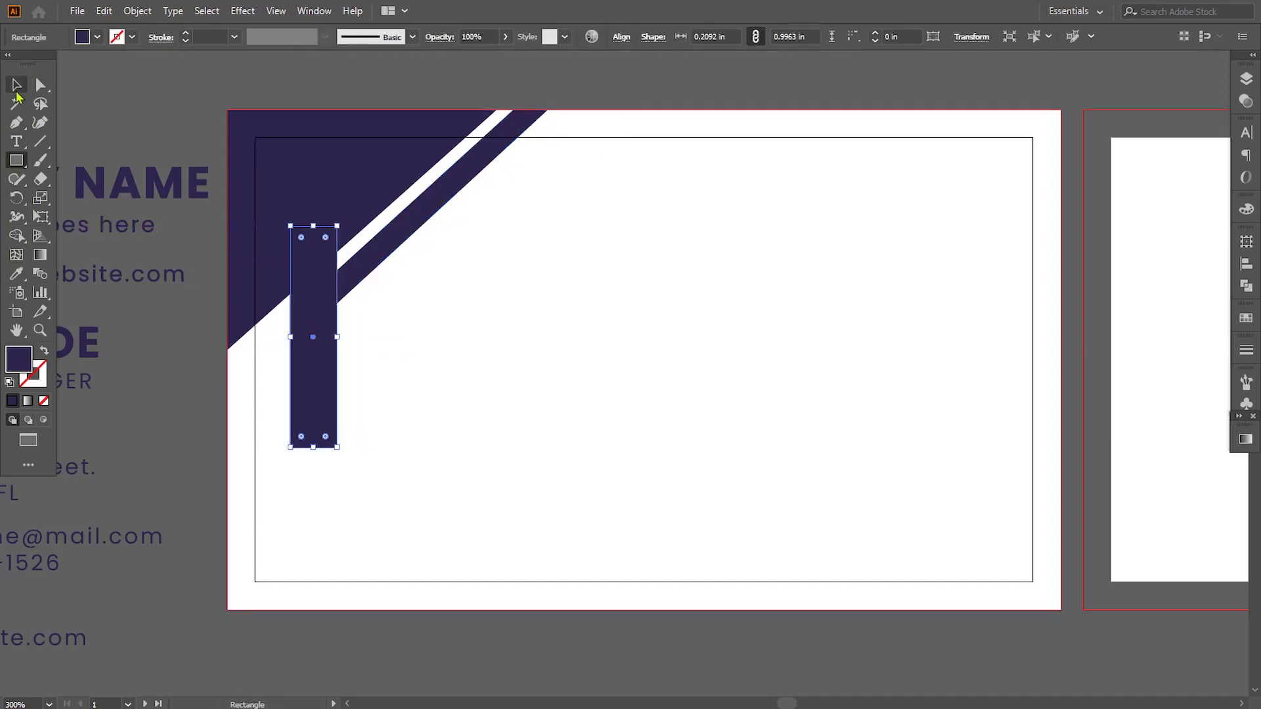
left_click(17, 89)
left_click_drag(337, 337, 350, 337)
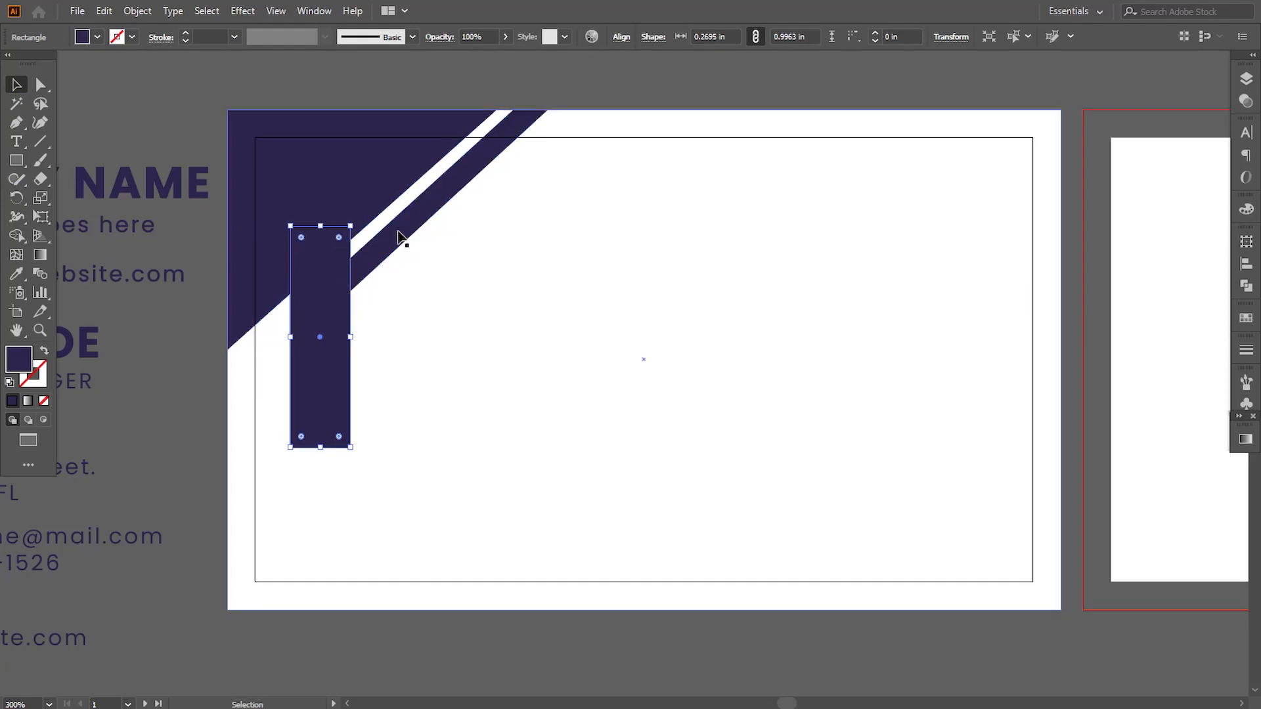
Subtract the upright rectangle from the diagonal stripe with Minus Front to give it a vertical end.
left_click(416, 231, "shift")
left_click(1246, 285)
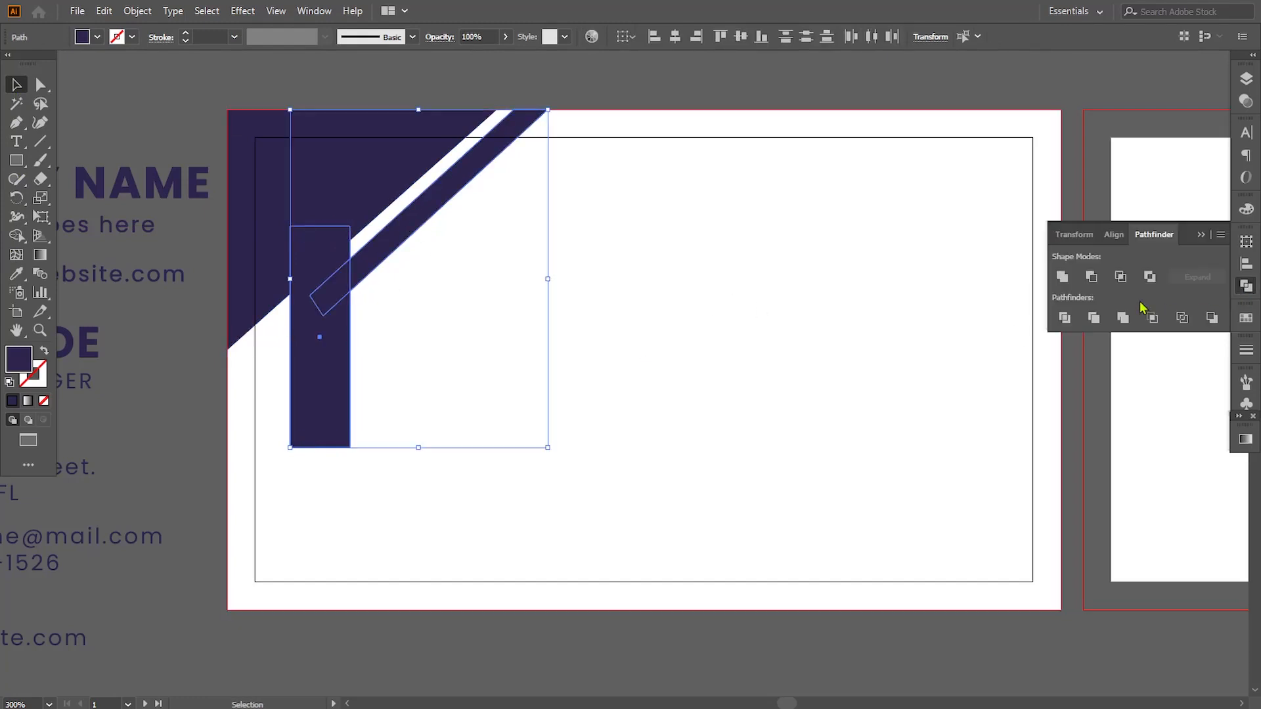
left_click(1092, 277)
left_click(591, 141)
Fill the diagonal stripe with the green sampled from the logo.
left_click(428, 223)
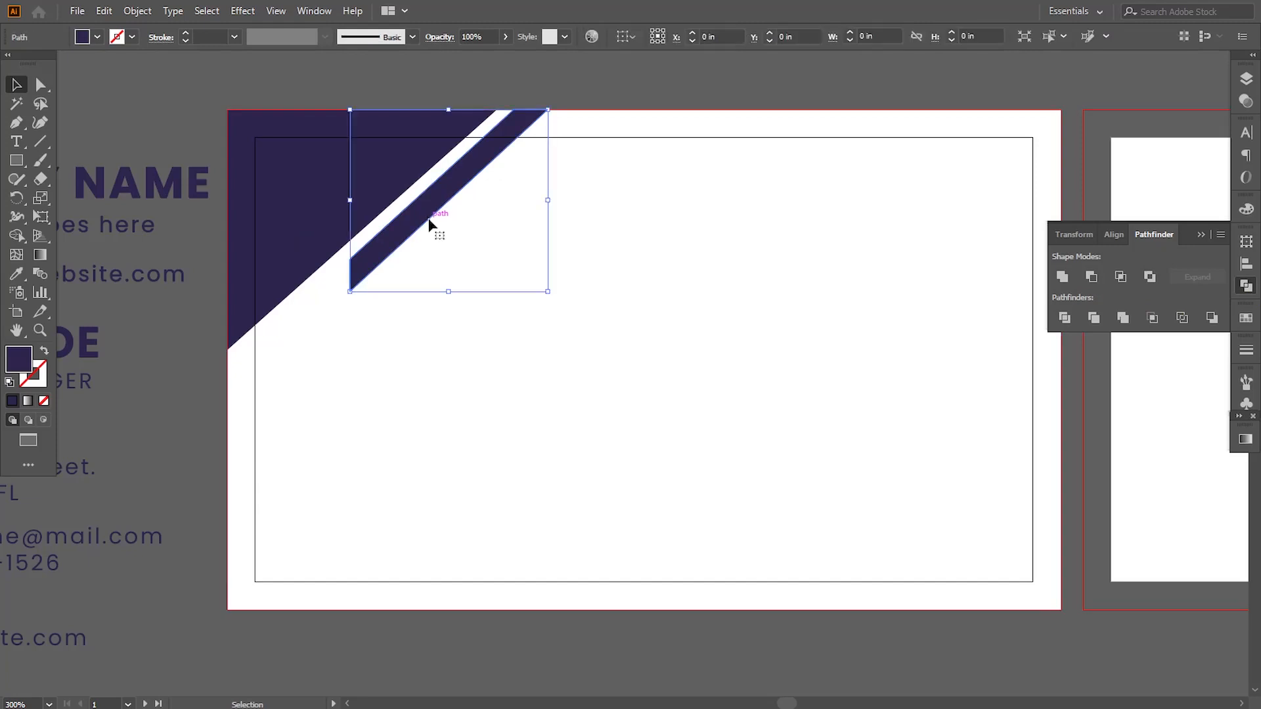
left_click(17, 275)
left_click_drag(146, 298, 373, 371)
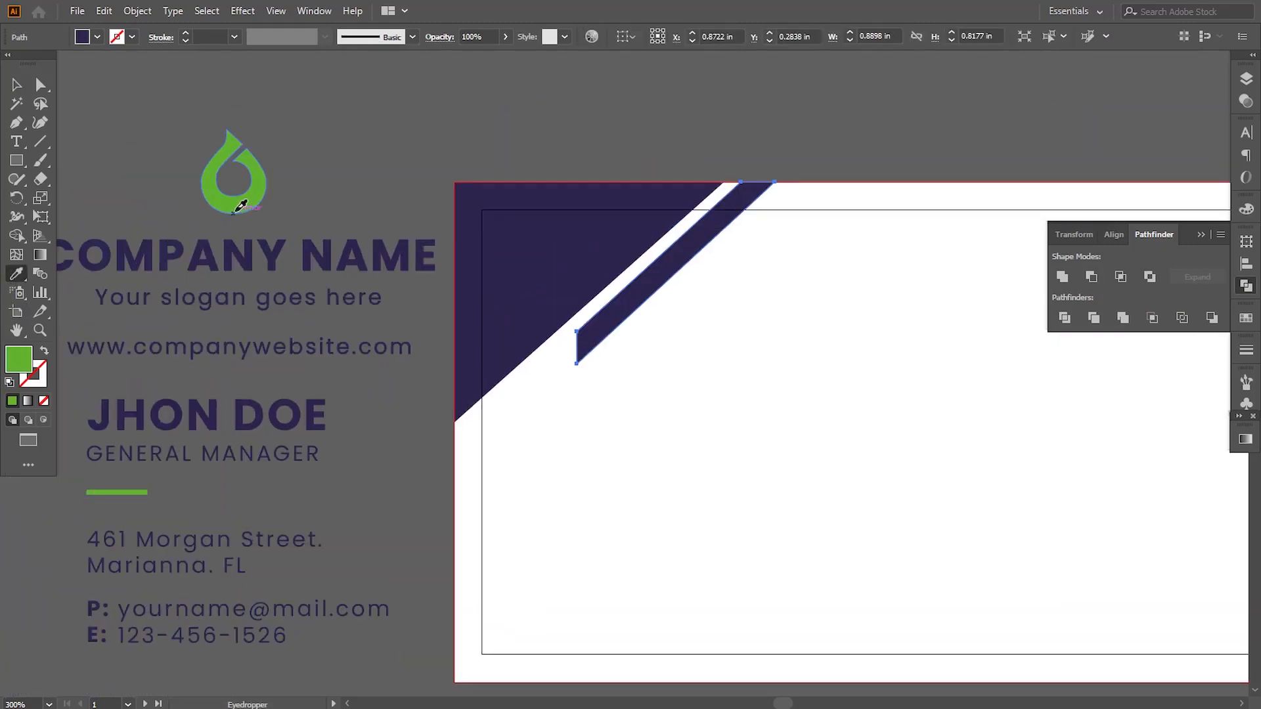
left_click(235, 213)
left_click(16, 84)
left_click(97, 142)
Draw a slant-ended banner about 0.89 x 0.33 in in the lower-left bleed corner and fill it with the triangle's navy.
left_click_drag(662, 464, 459, 413)
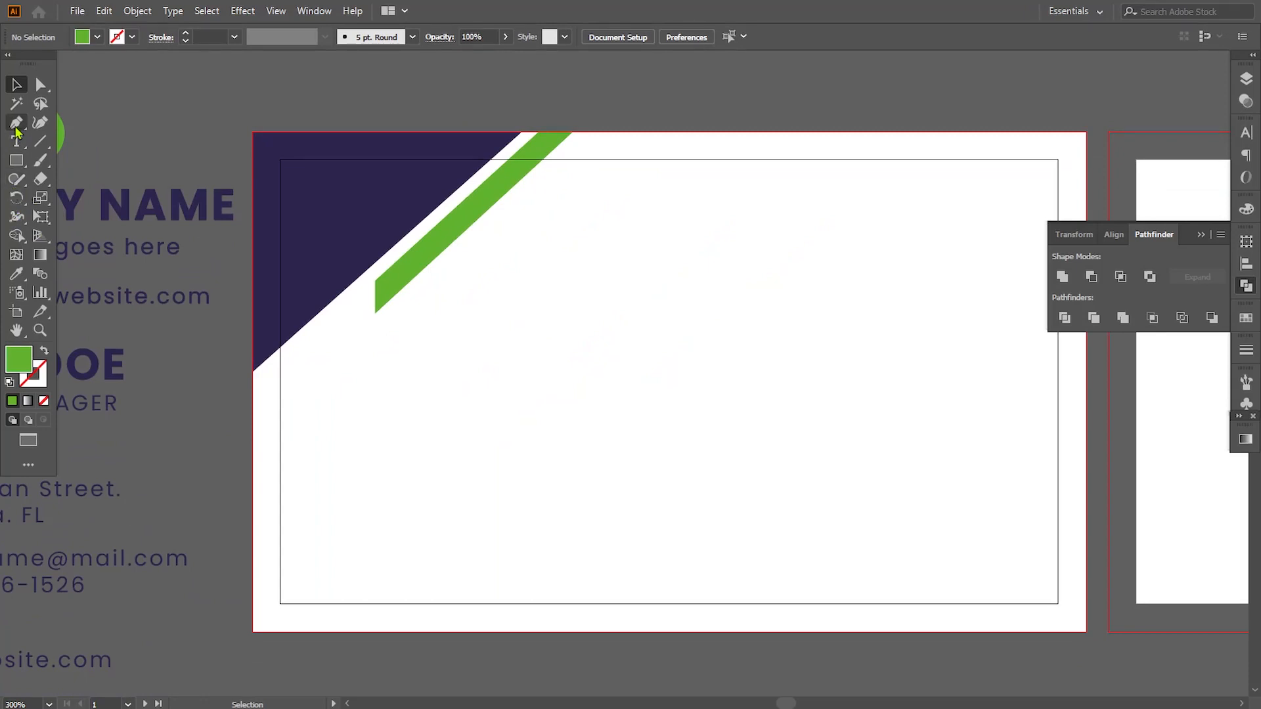
left_click(252, 559)
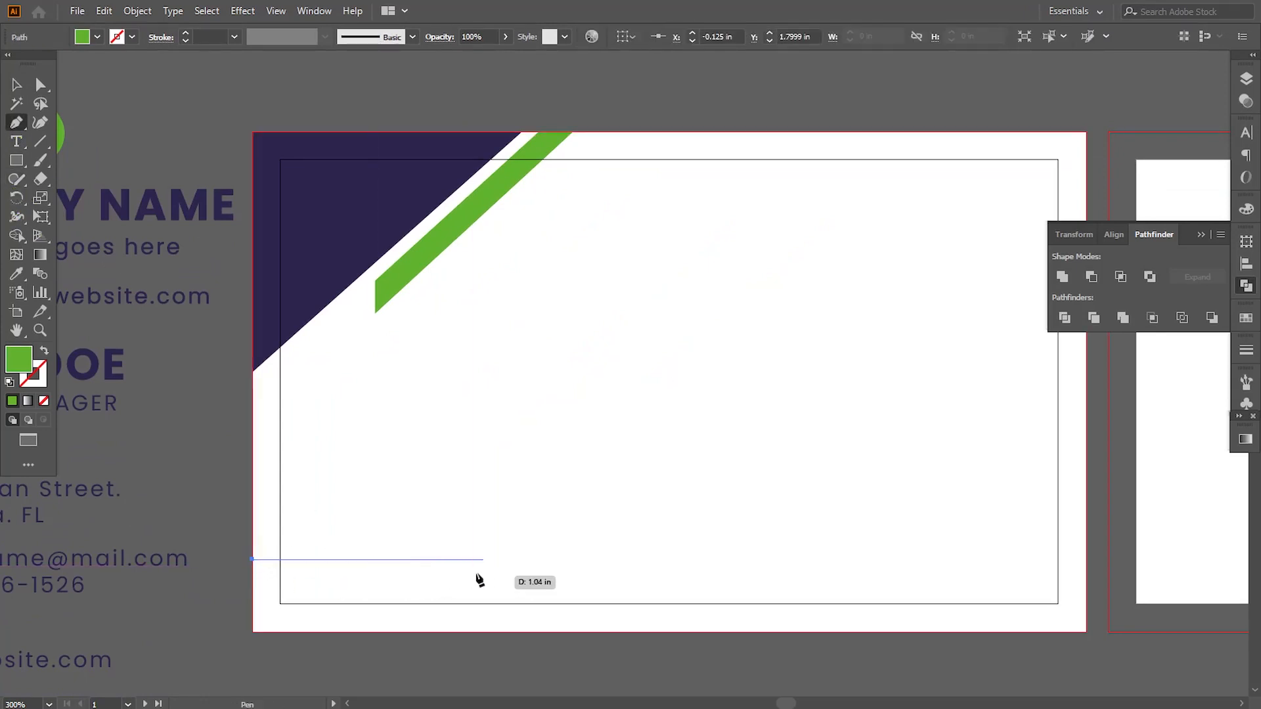
left_click(450, 560)
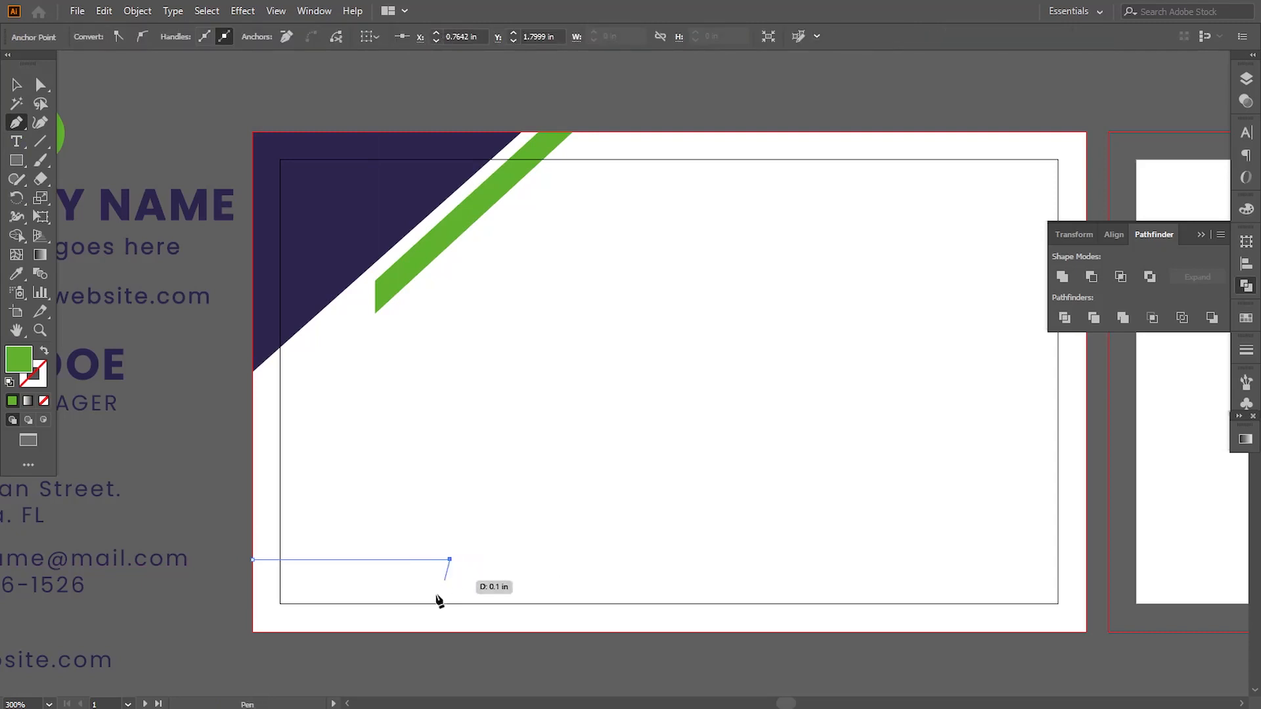
left_click(413, 633)
left_click(253, 632)
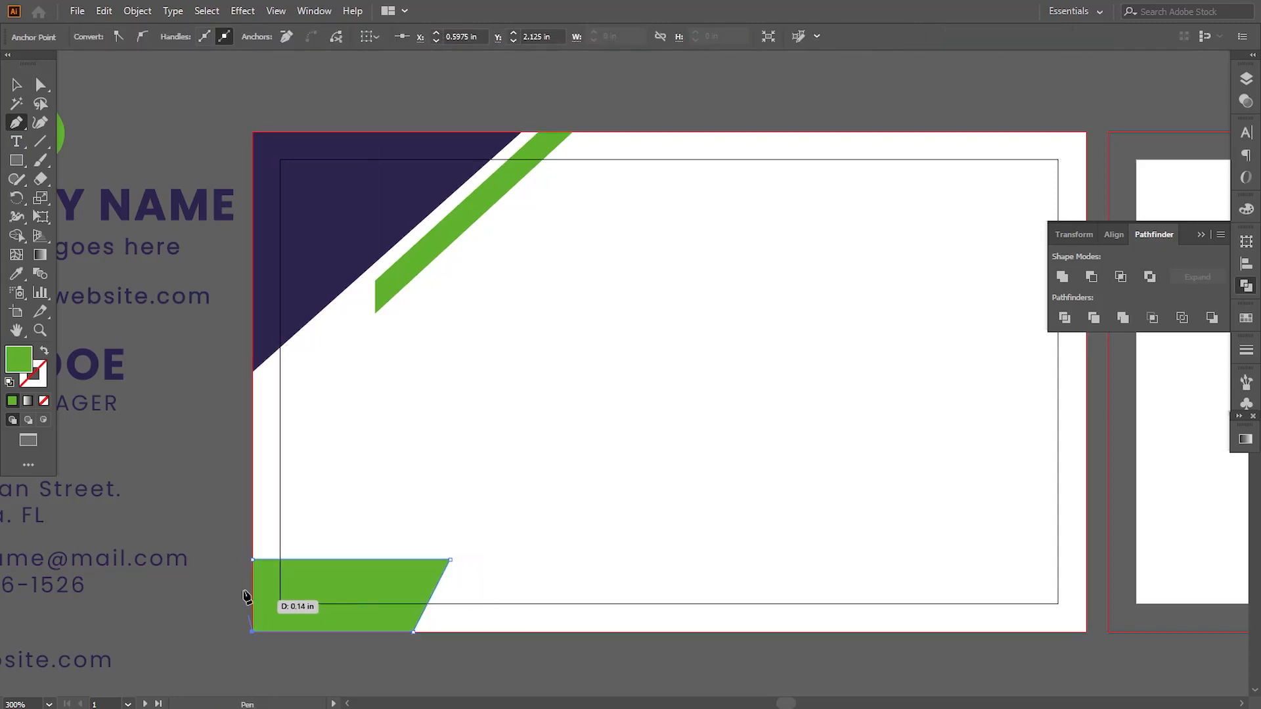
left_click(252, 559)
key("i")
left_click(337, 233)
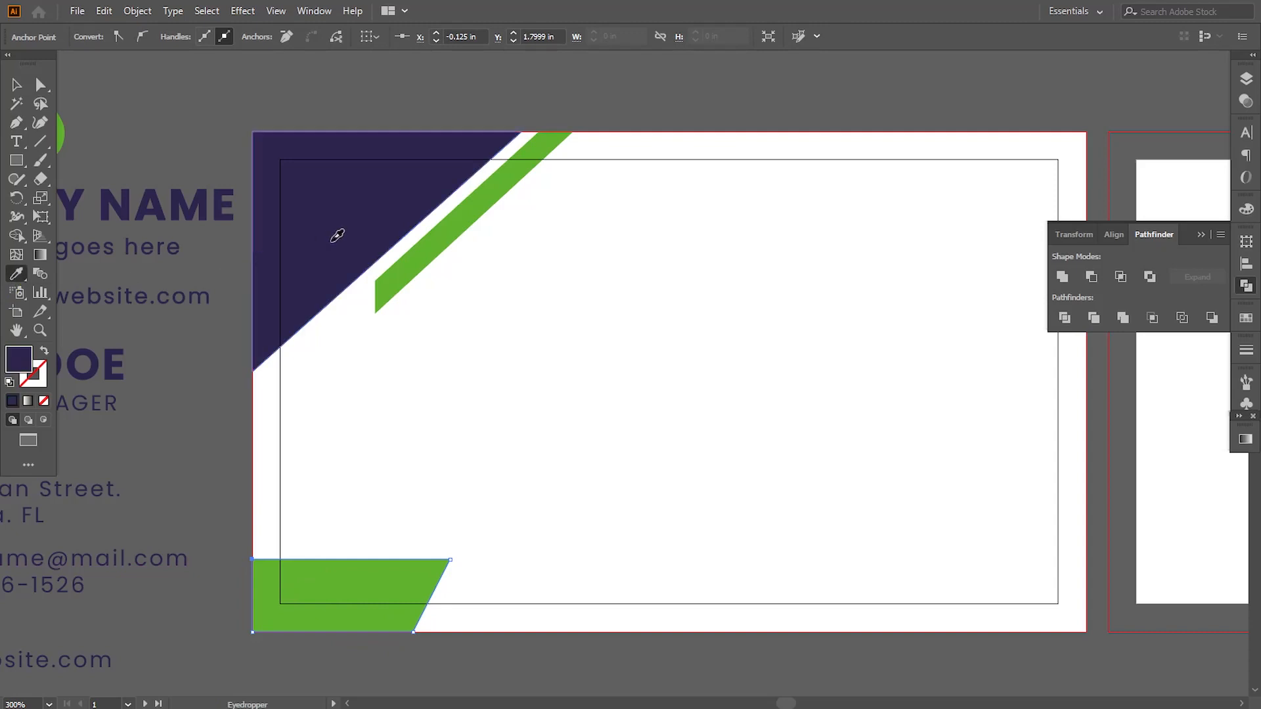
Move the banner's upper-right anchor slightly to the right to increase the slant of its end.
key("a")
left_click(455, 576, "shift")
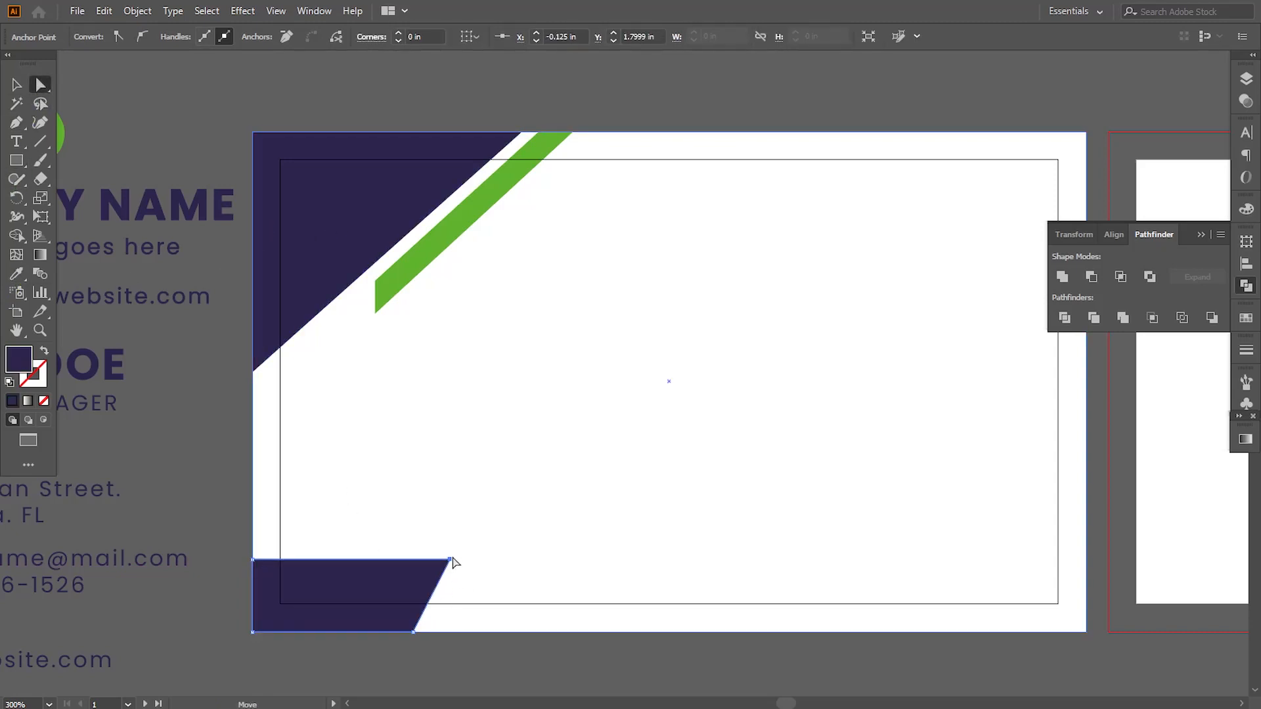
key("Right")
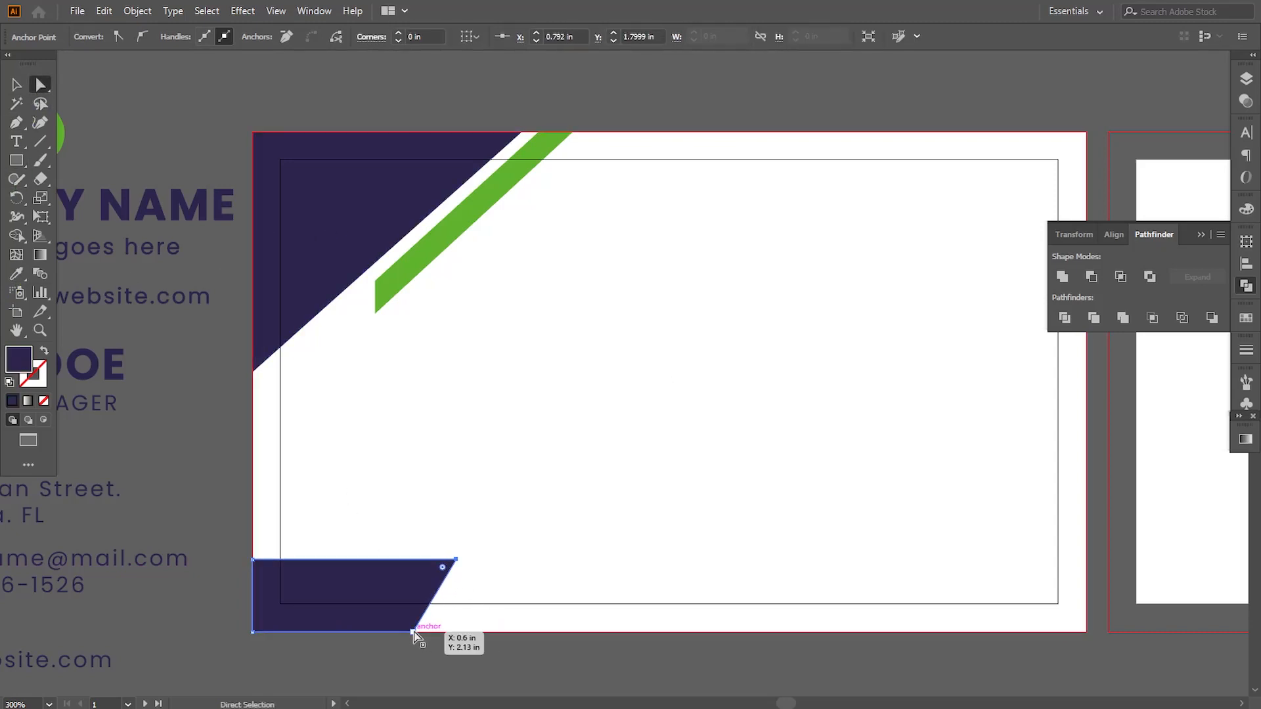
Lengthen the banner by moving both anchors of its slanted end further to the right.
left_click(413, 632, "shift")
key("Right")
key("Right")
key("Right")
key("Right")
key("Right")
key("Right")
key("Right")
key("Right")
key("Right")
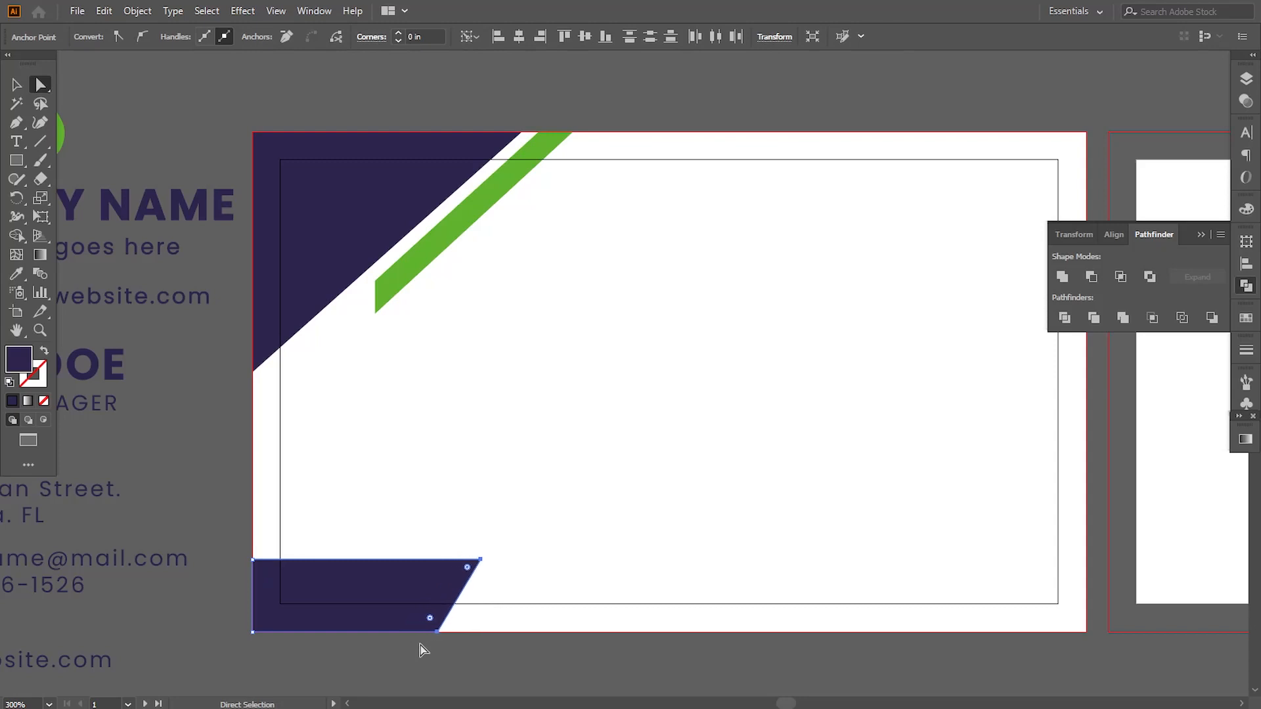
left_click(424, 662)
Draw a navy triangle in the upper-right bleed corner with the Pen tool, giving it a horizontal lower edge.
left_click_drag(555, 528, 533, 526)
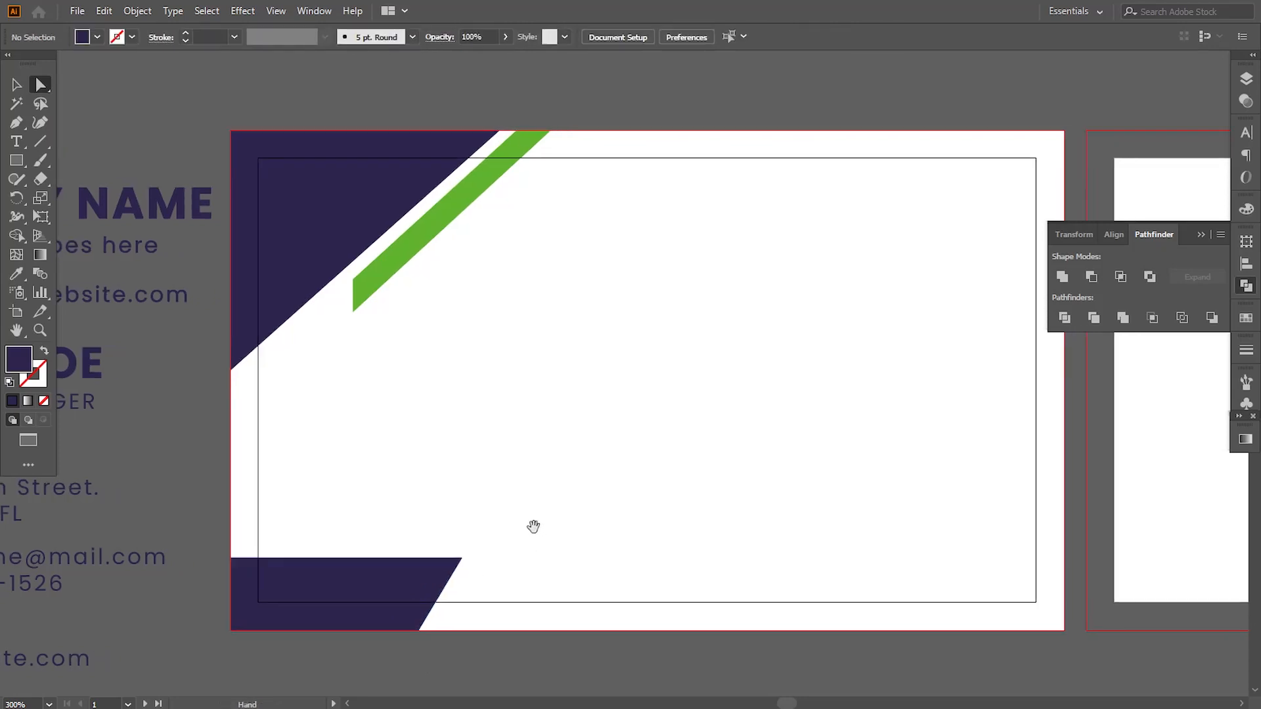
left_click(15, 124)
left_click_drag(531, 264, 490, 276)
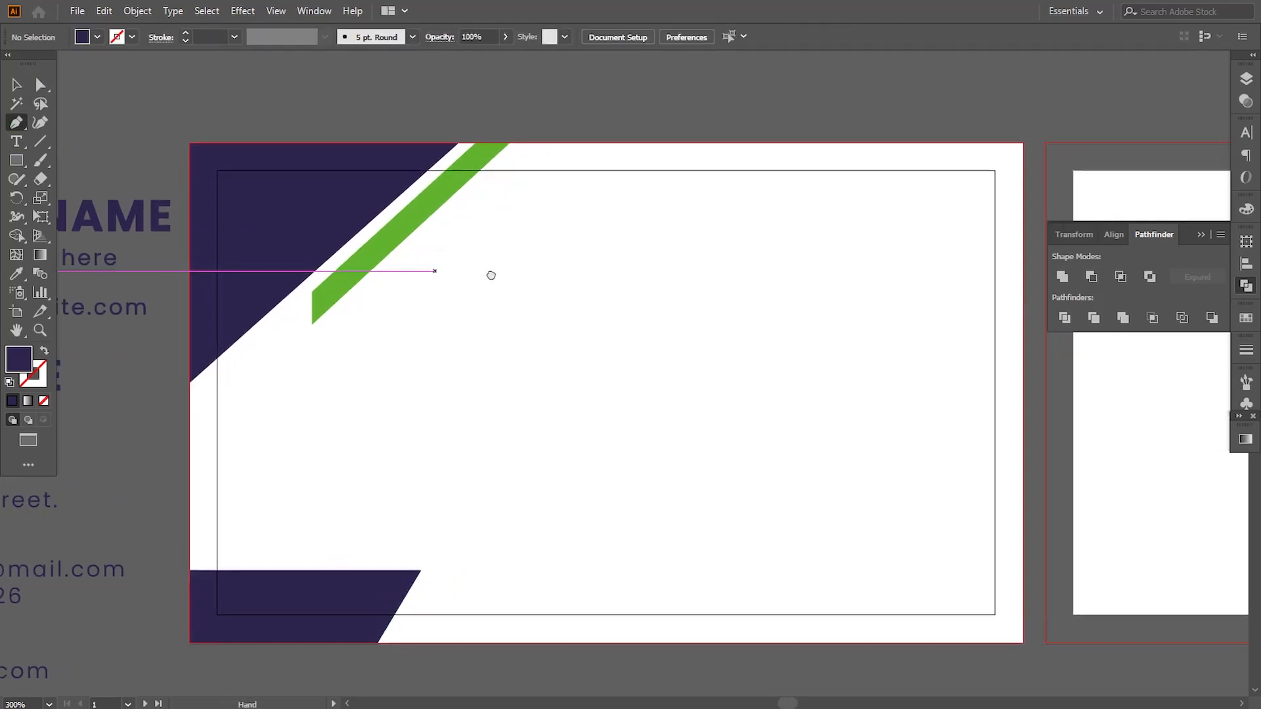
left_click(1022, 143)
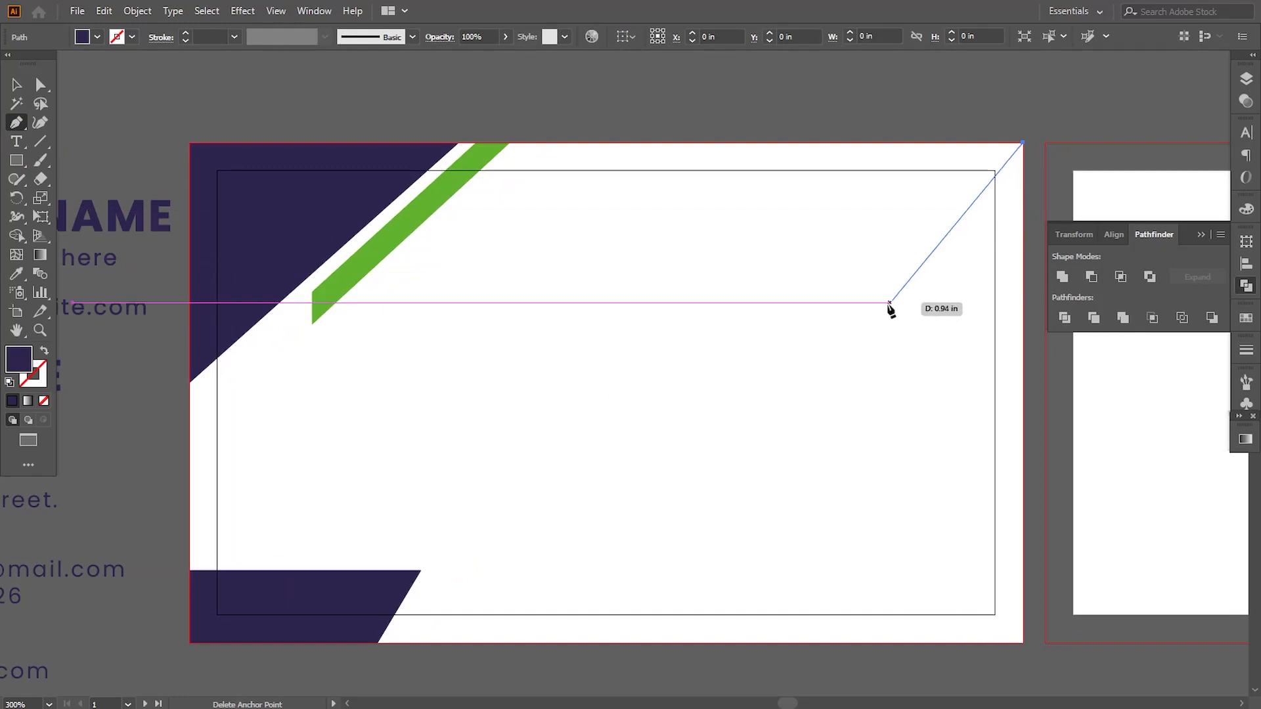
left_click(853, 342)
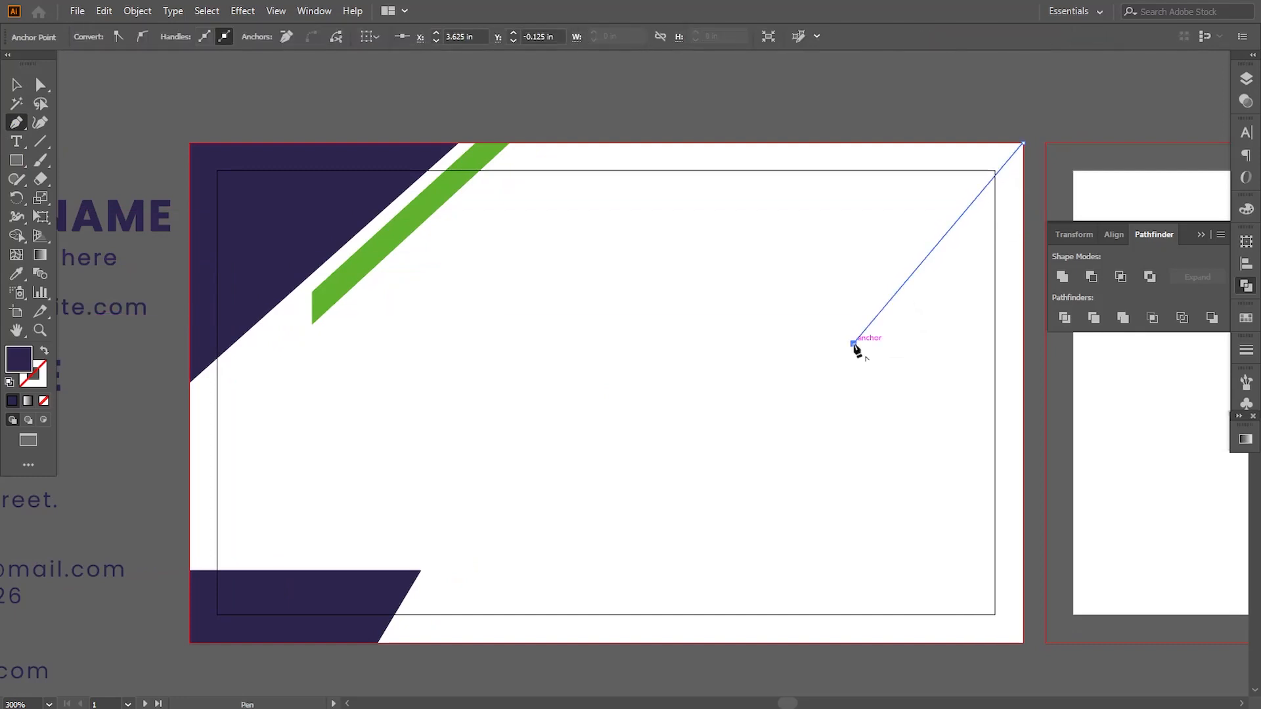
left_click(1024, 343)
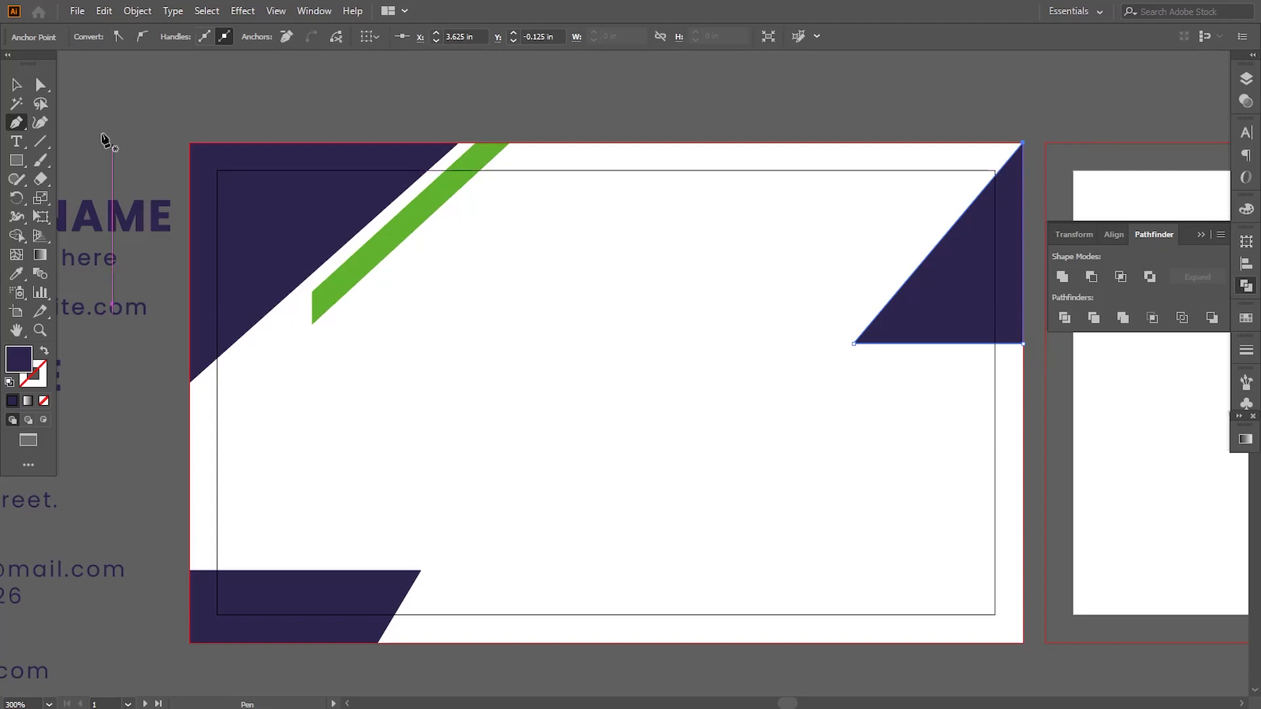
left_click(17, 84)
left_click(73, 113)
Draw a second navy triangle, about 0.76 x 0.75 in, filling the lower-right bleed corner.
left_click_drag(526, 338, 517, 314)
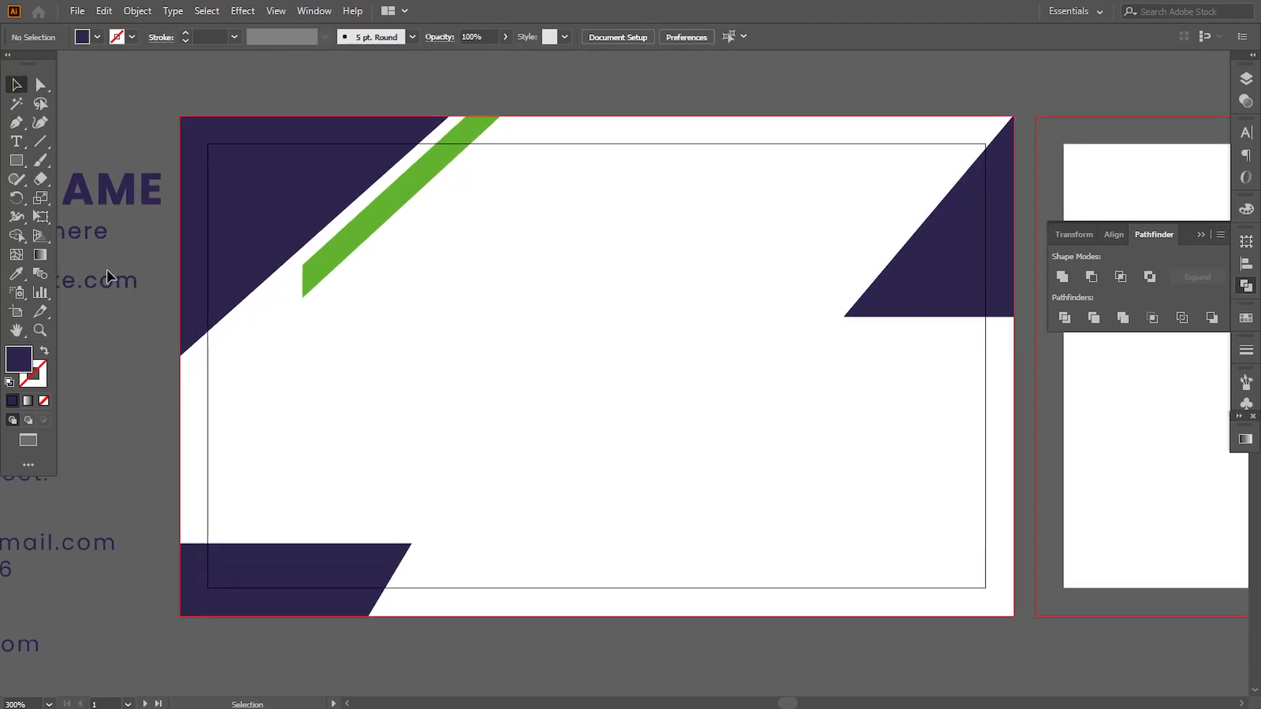
left_click(1013, 450)
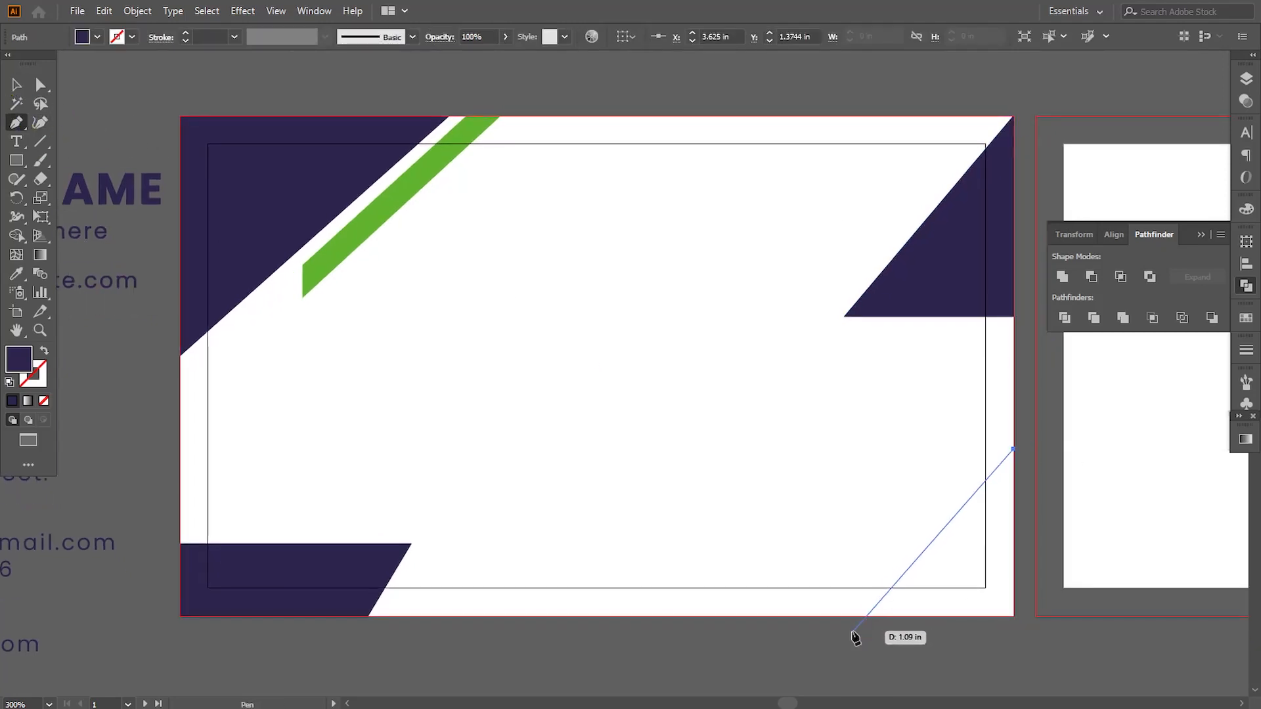
left_click(843, 616)
left_click(1013, 615)
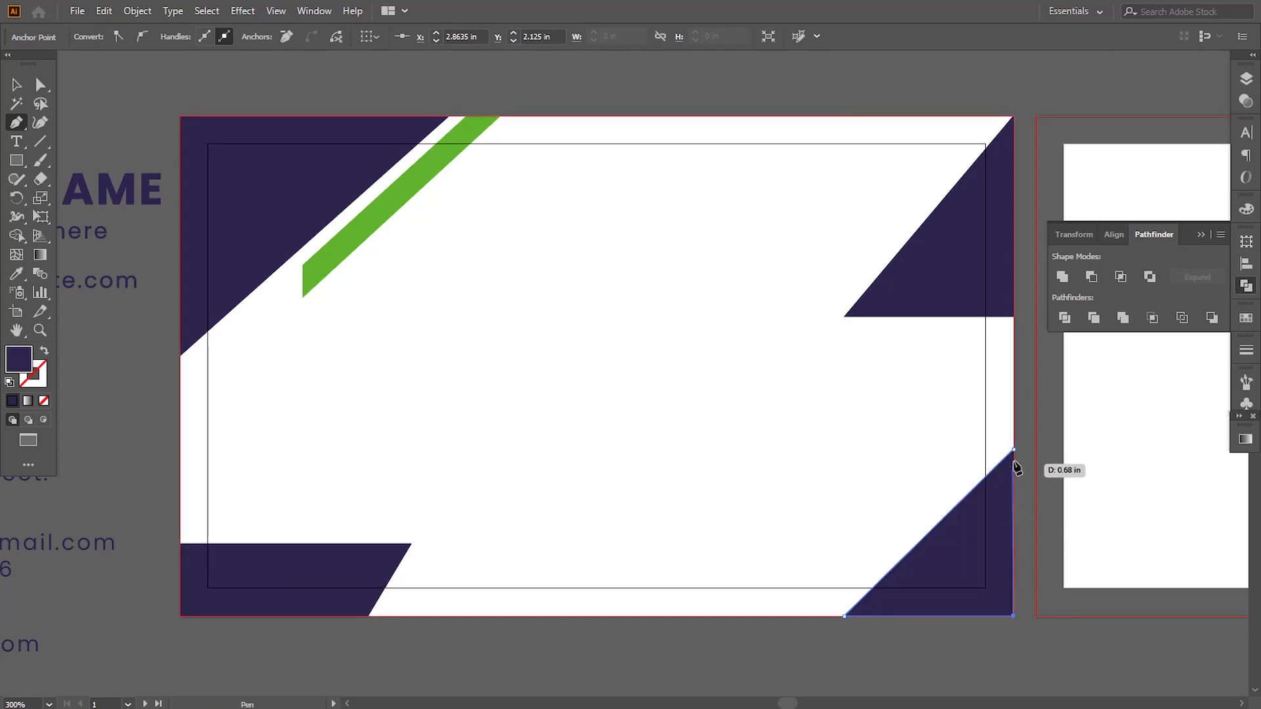
left_click_drag(646, 504, 657, 486)
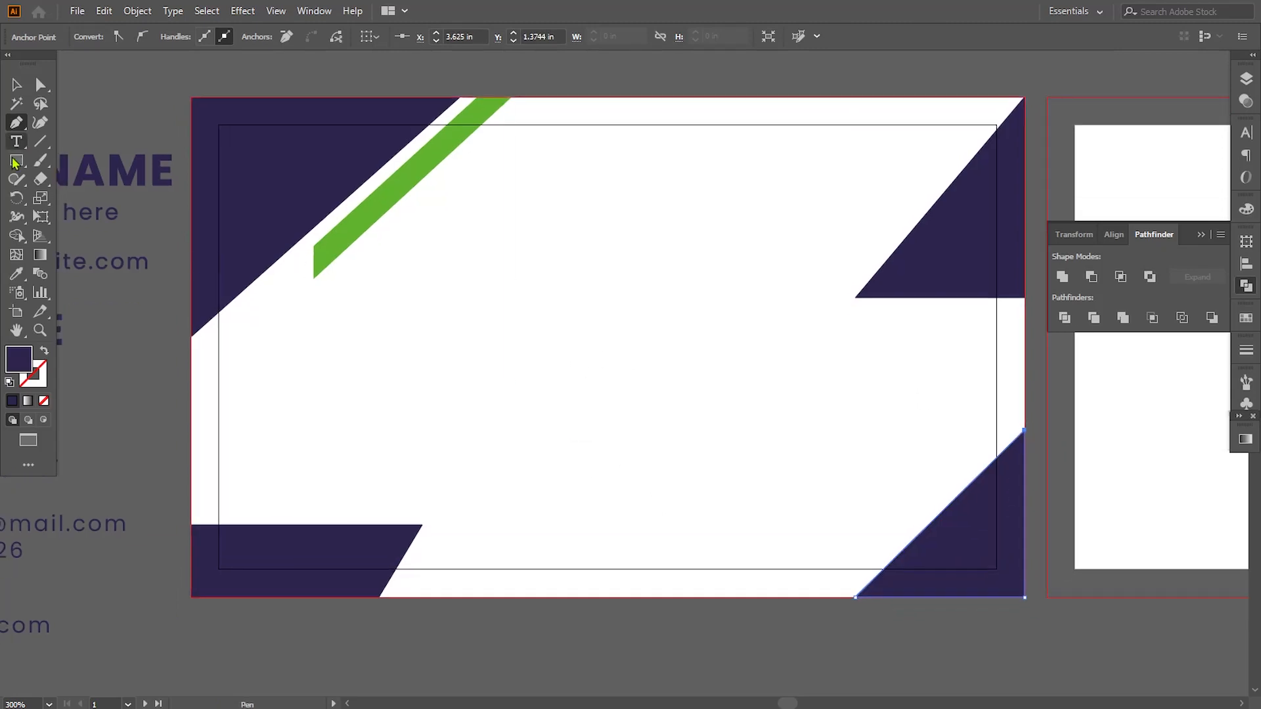
left_click(16, 84)
left_click(134, 416)
Move the logo group with company name and slogan onto the middle of the card and bring it to the front.
left_click_drag(428, 457, 535, 499)
left_click(202, 226)
left_click_drag(202, 227, 840, 397)
right_click(839, 398)
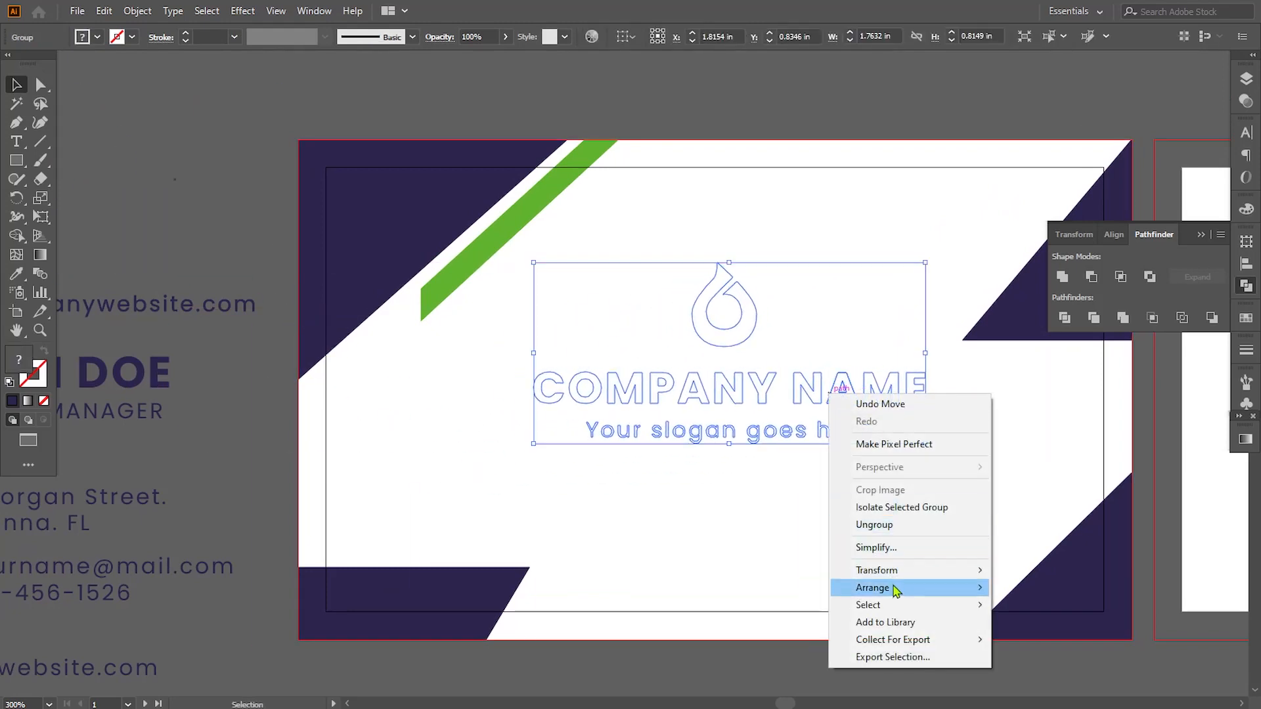
mouse_move(963, 590)
left_click(1051, 591)
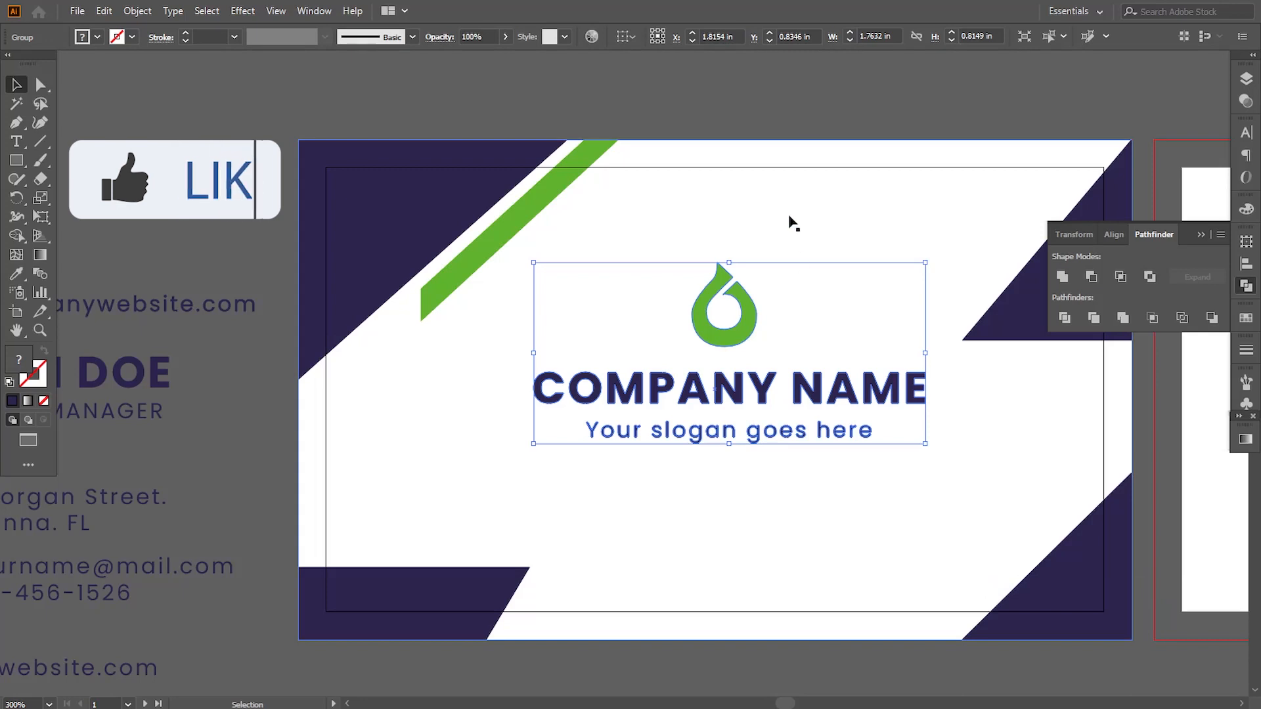
Align the logo group and the white background rectangle on their horizontal and vertical centers.
left_click(739, 210, "shift")
left_click(675, 38)
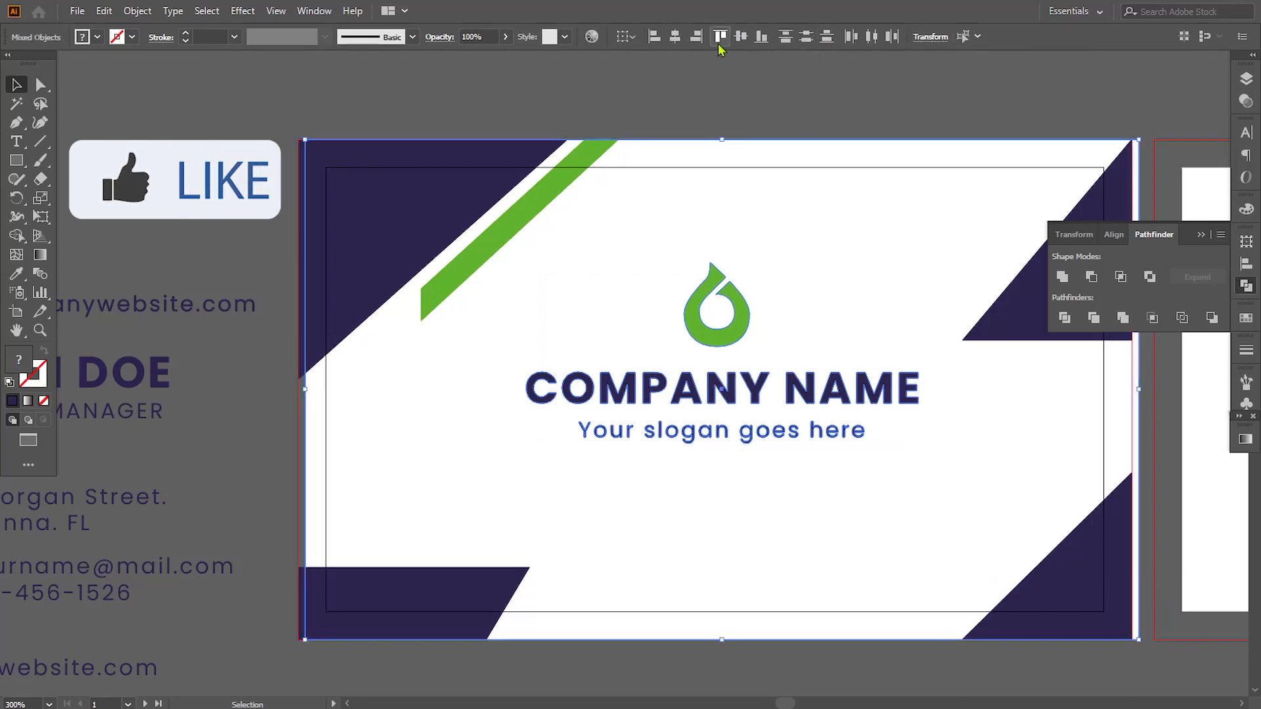
left_click(741, 38)
left_click_drag(610, 233, 605, 254)
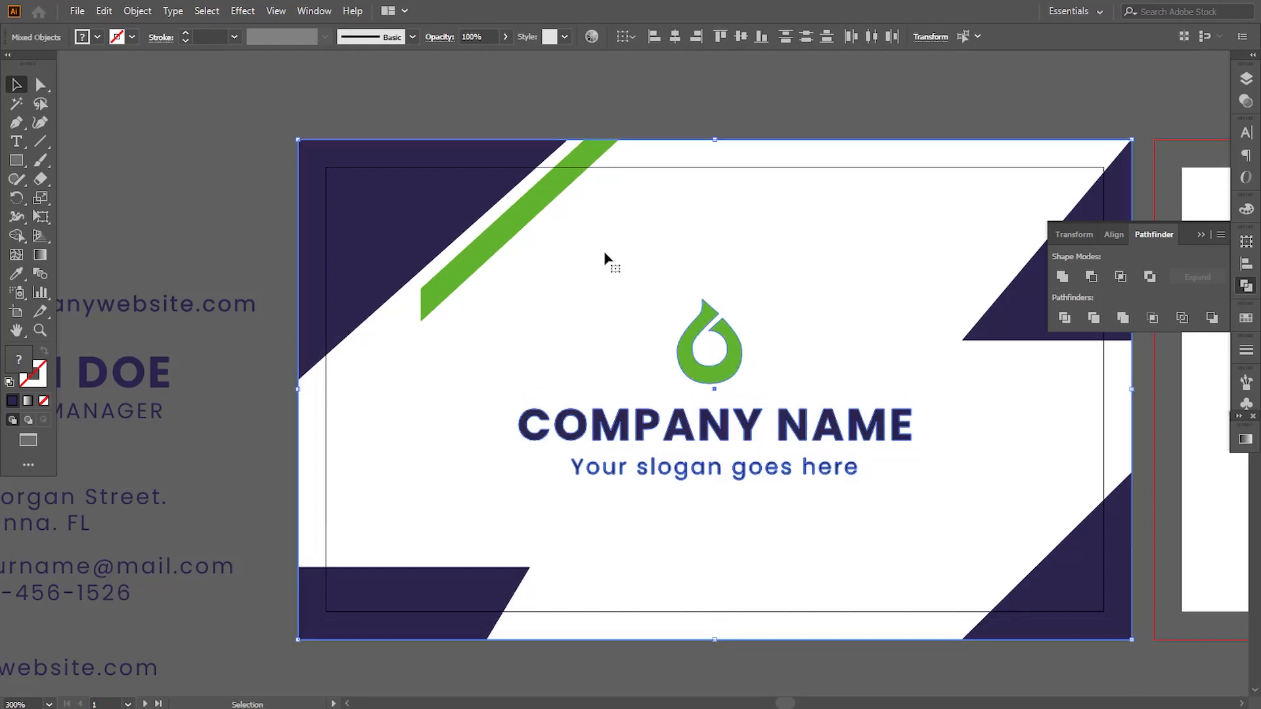
left_click(653, 120)
left_click_drag(701, 400, 762, 385)
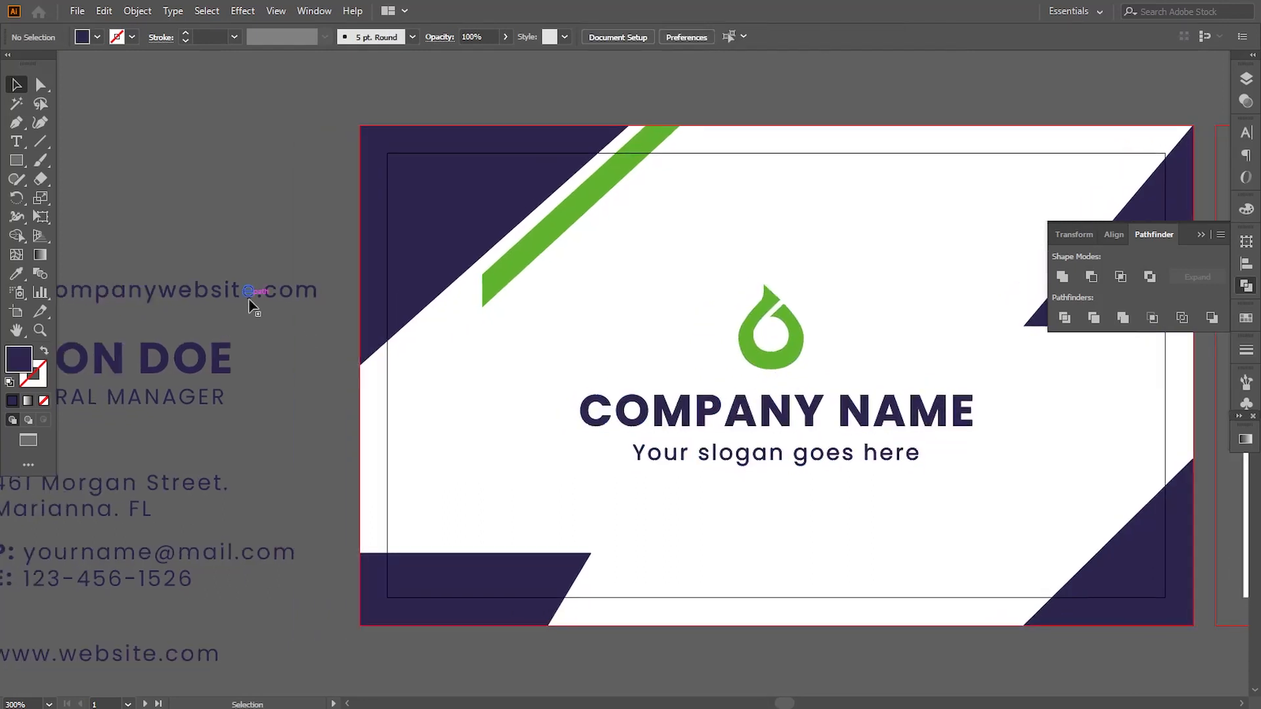
left_click_drag(254, 291, 678, 535)
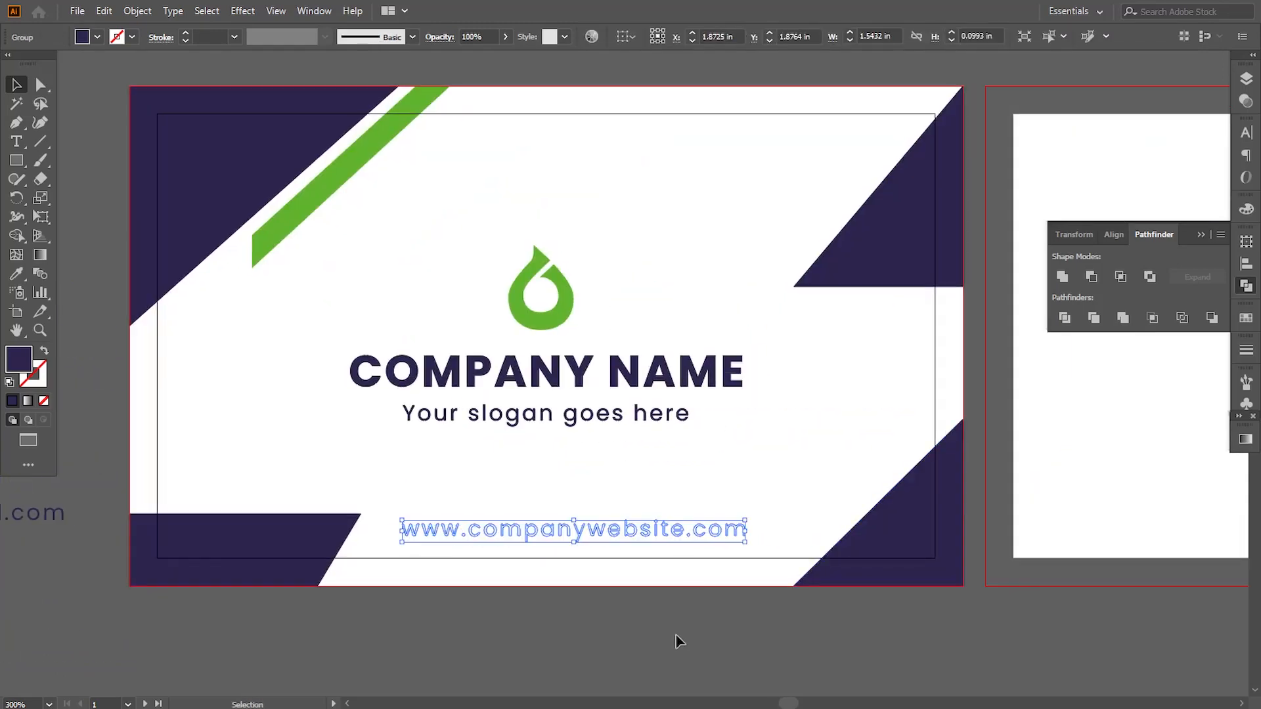
right_click(607, 535)
mouse_move(705, 450)
left_click(799, 447)
Show the rulers and place a vertical guide through the card's center point.
left_click(769, 445)
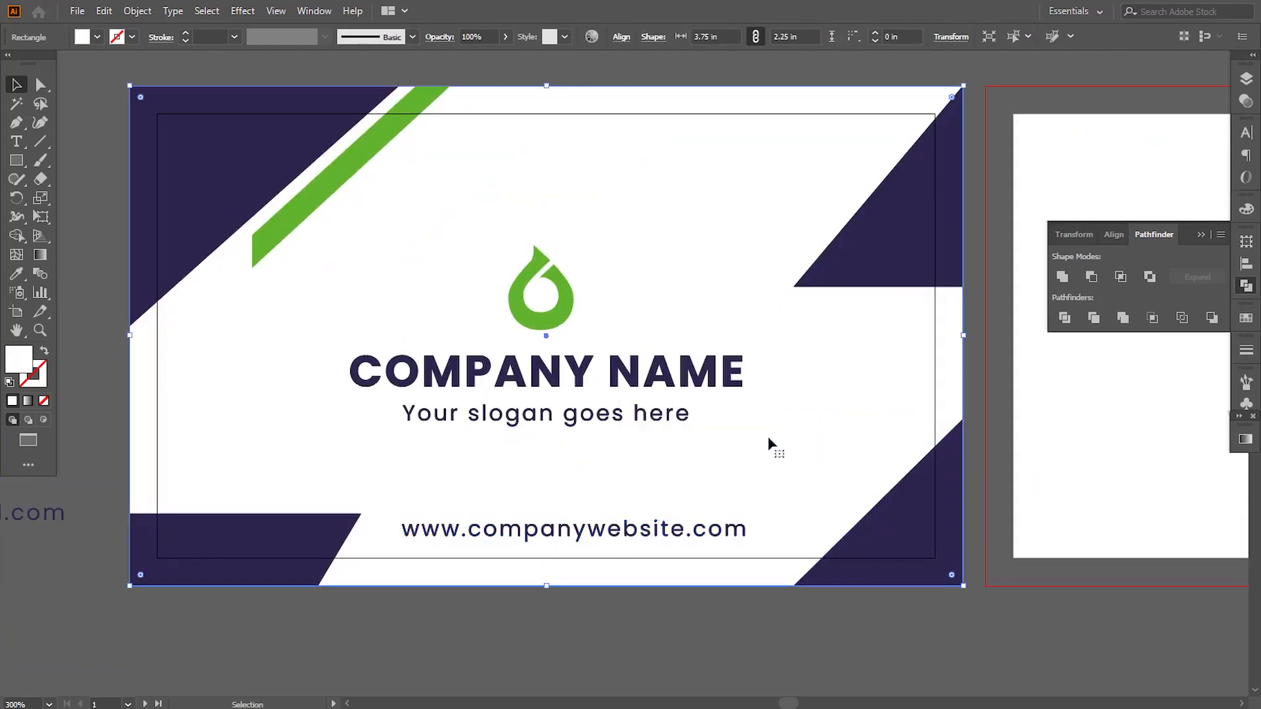
left_click(276, 11)
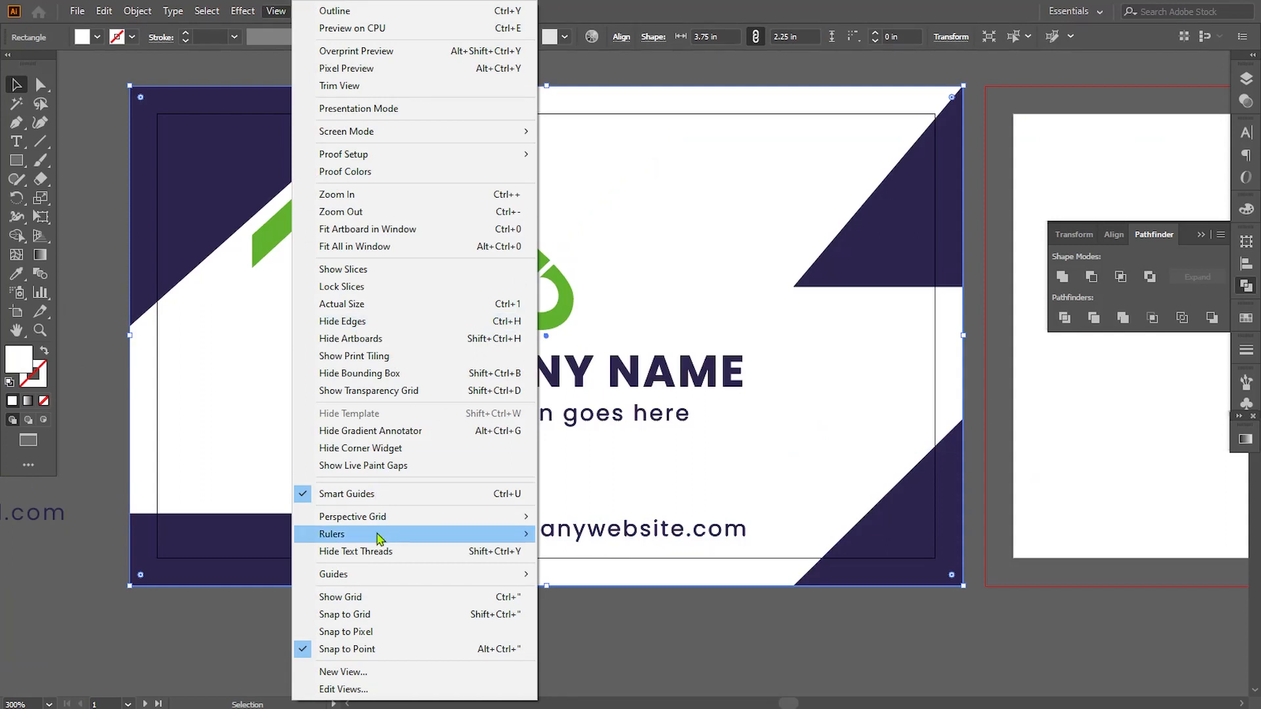
mouse_move(540, 535)
left_click(788, 530)
left_click_drag(8, 555, 545, 368)
Nudge the website line to the left until it is centered on the vertical guide.
left_click(580, 534)
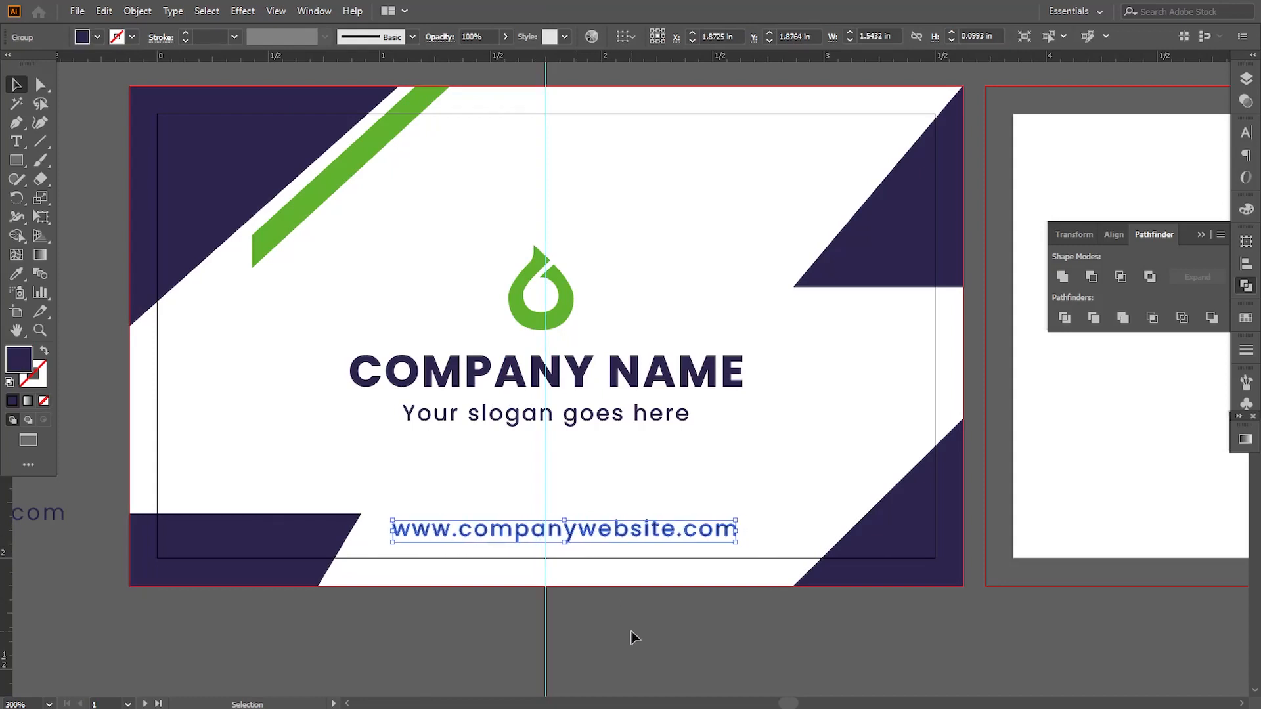
key("Left")
key("Left")
key("Left")
key("Left")
key("Left")
key("Left")
key("Left")
key("Left")
key("Right")
key("Right")
key("Right")
key("Left")
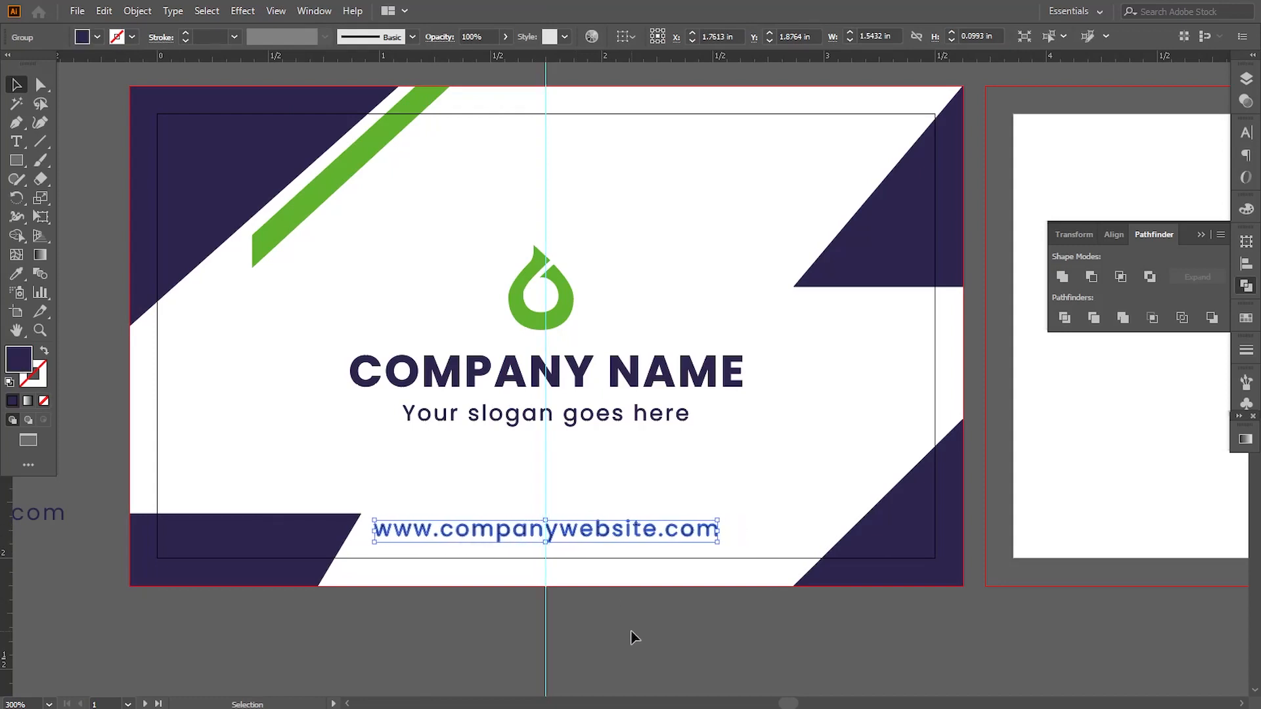
left_click(631, 632)
Shorten the lower-left banner by nudging both anchors of its slanted end to the left, away from the website line.
left_click(40, 85)
left_click(360, 514)
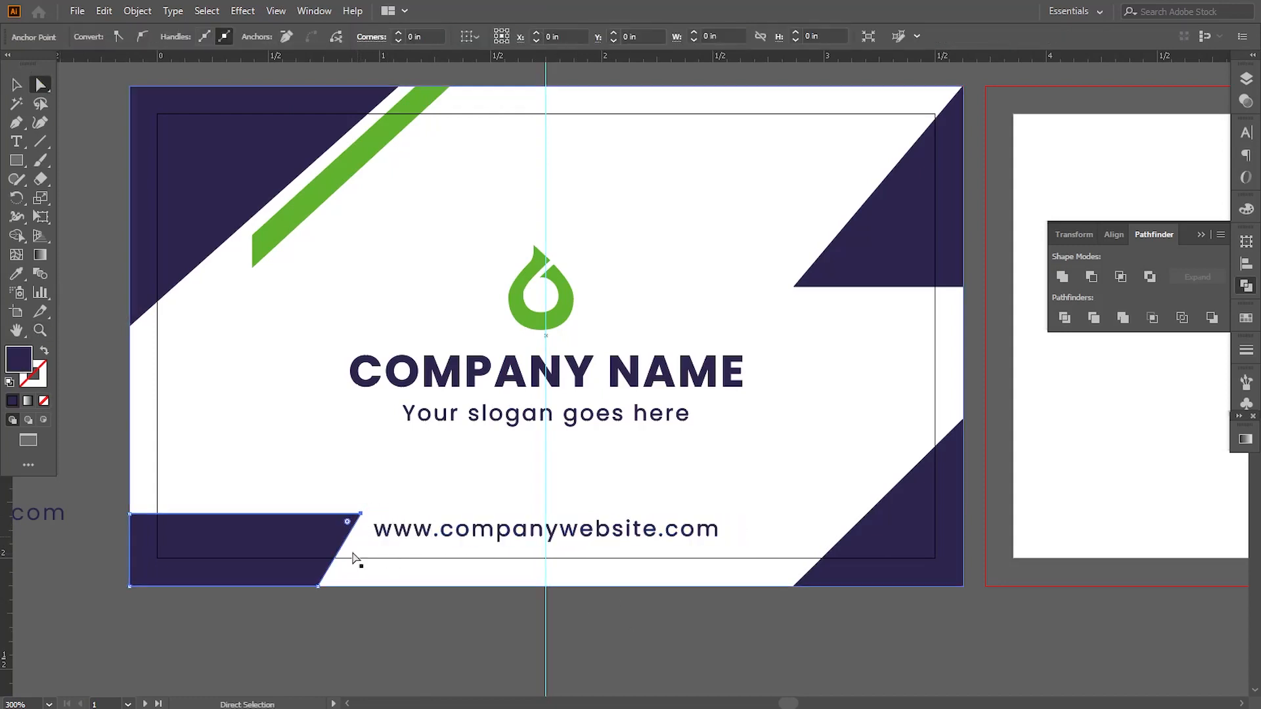
left_click(318, 586, "shift")
key("Left")
key("Left")
key("Left")
key("Left")
key("Left")
key("Left")
key("Left")
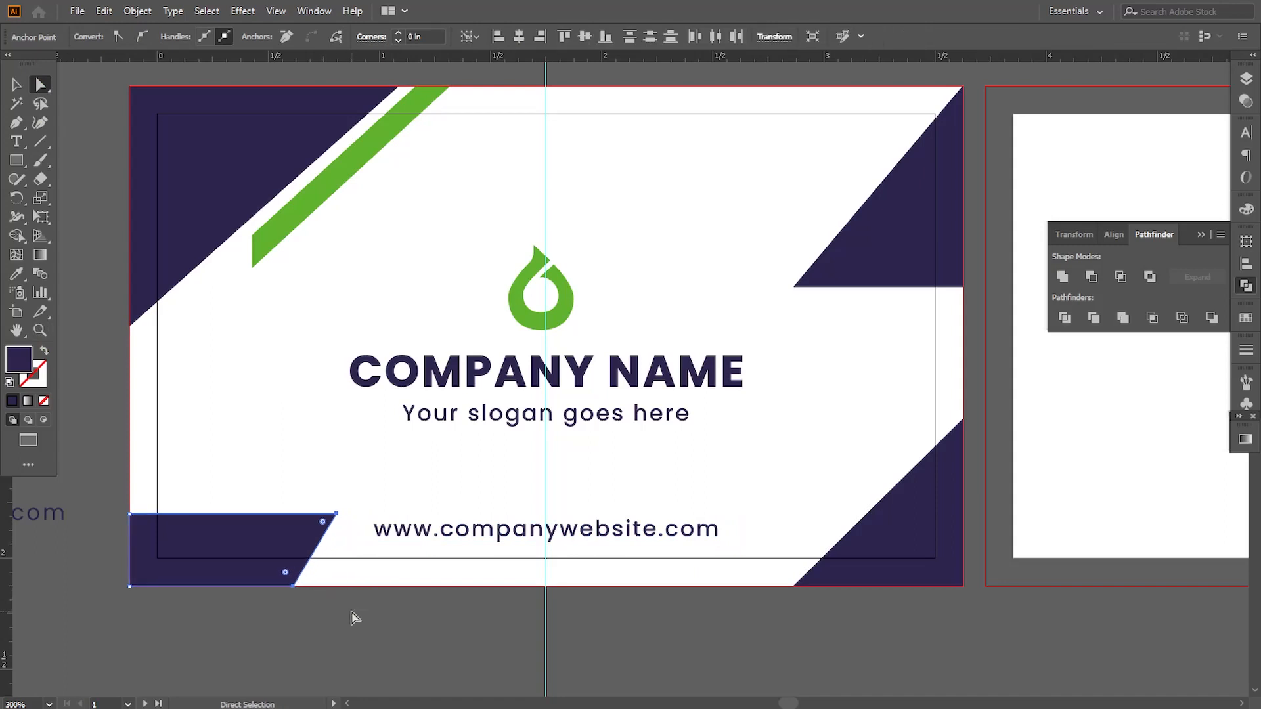
left_click(625, 644)
Enlarge the lower-right triangle by moving its left anchor further left and its top anchor further up the bleed edge.
left_click(880, 530)
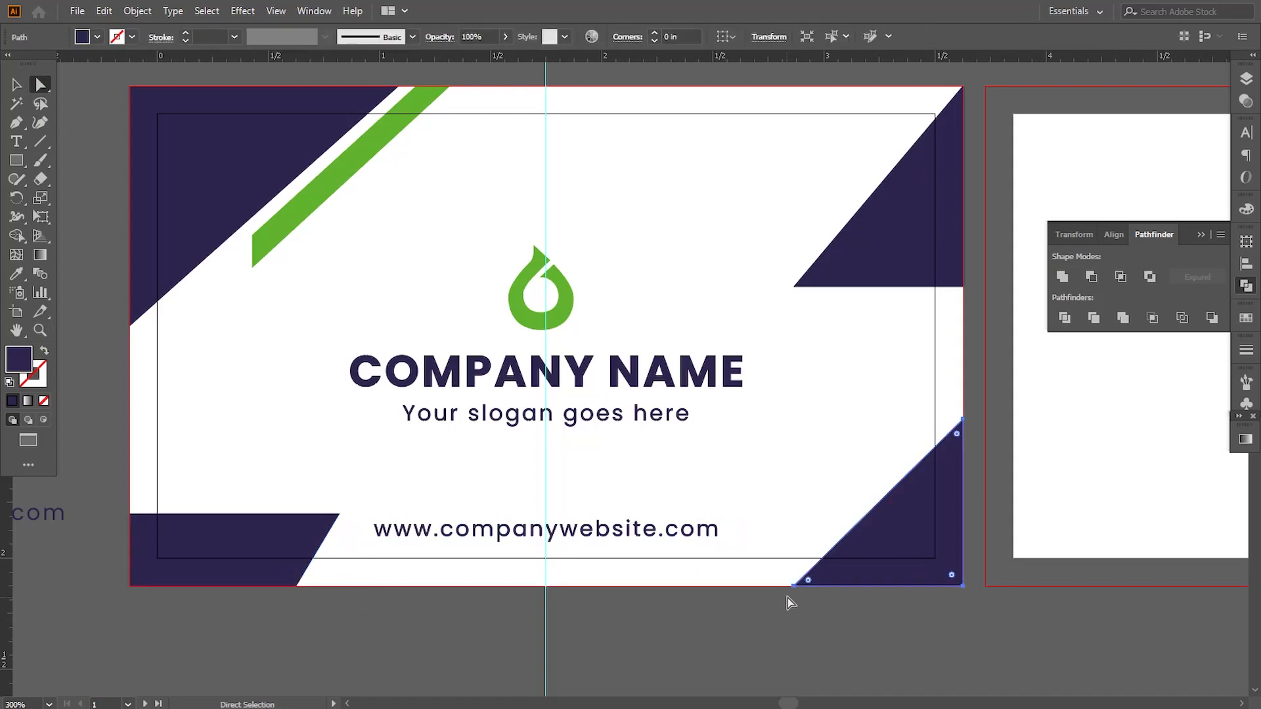
left_click_drag(794, 586, 765, 586)
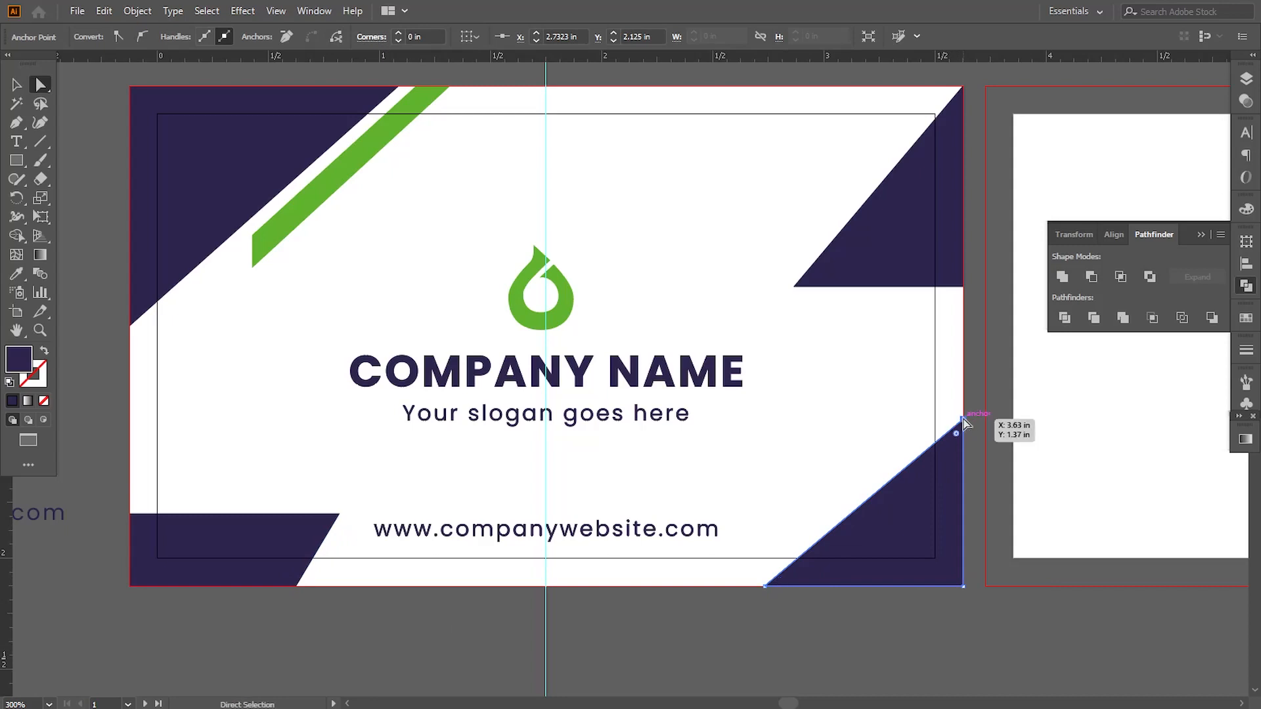
left_click_drag(963, 420, 964, 387)
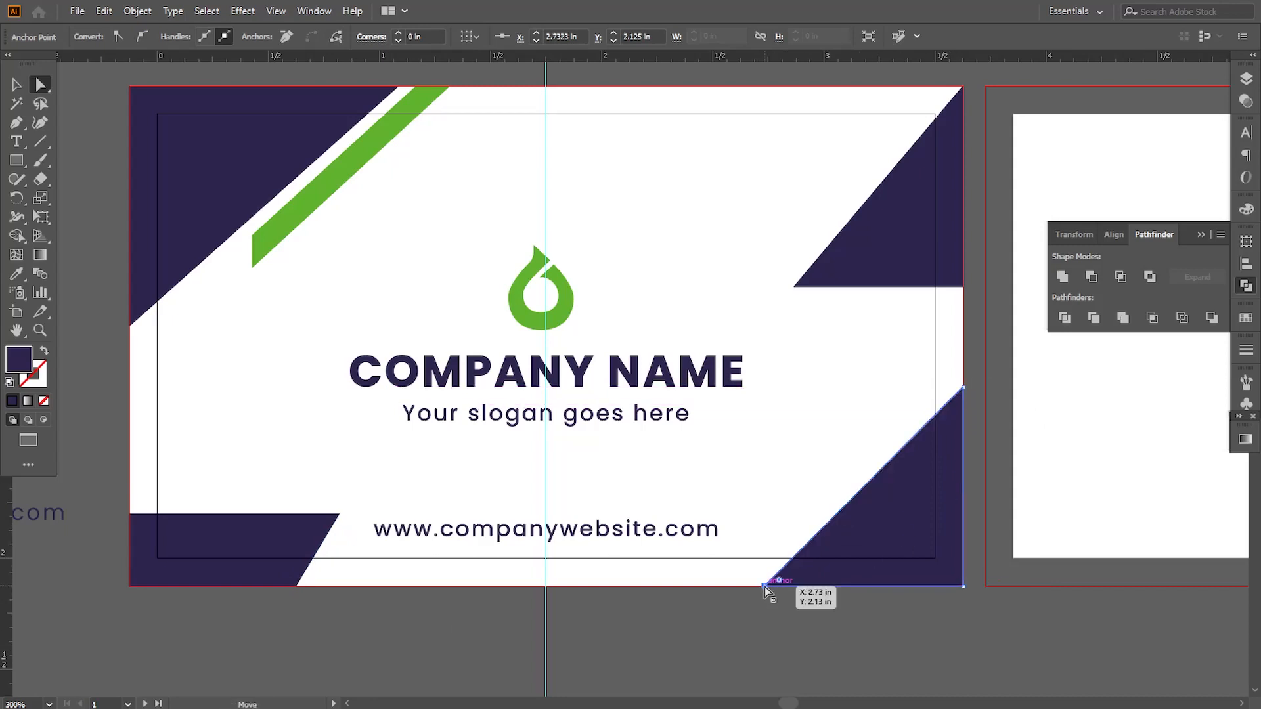
left_click(779, 616)
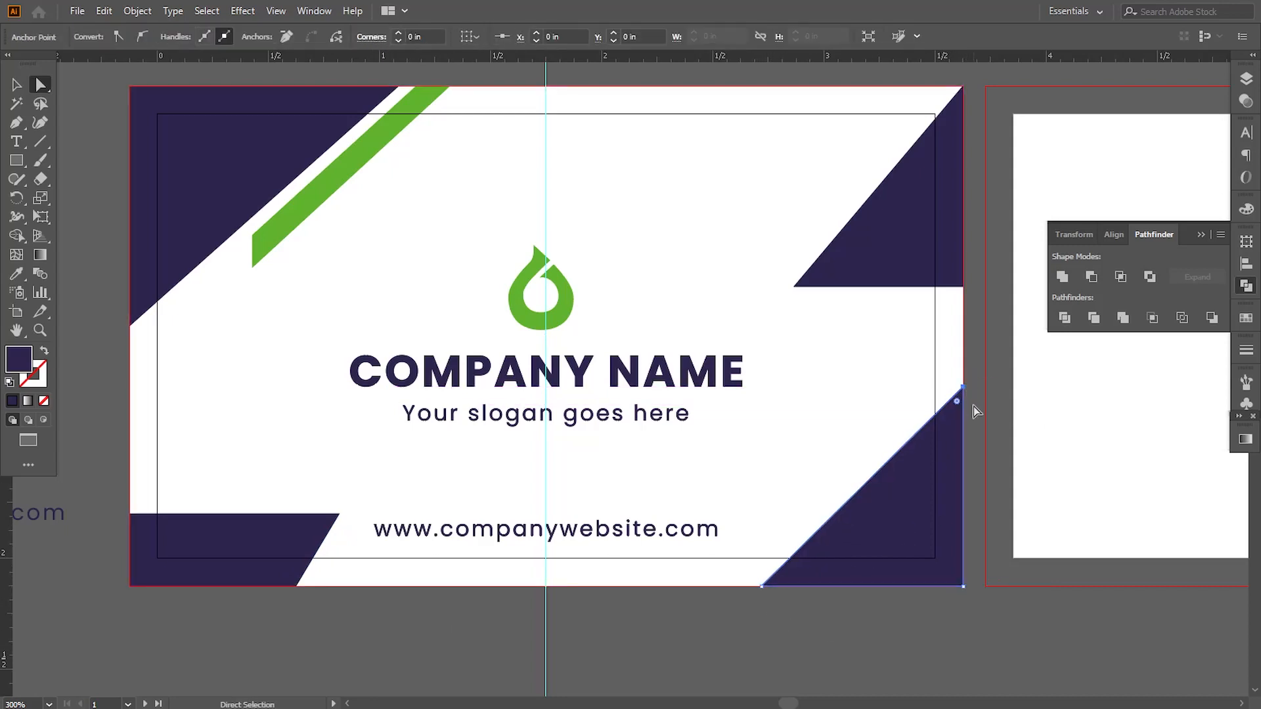
left_click(794, 287)
left_click_drag(798, 296, 846, 319)
left_click(517, 643)
Draw a diagonal navy stripe about 0.1 in wide above the lower-right triangle, ending at the right bleed edge.
left_click_drag(516, 643, 486, 641)
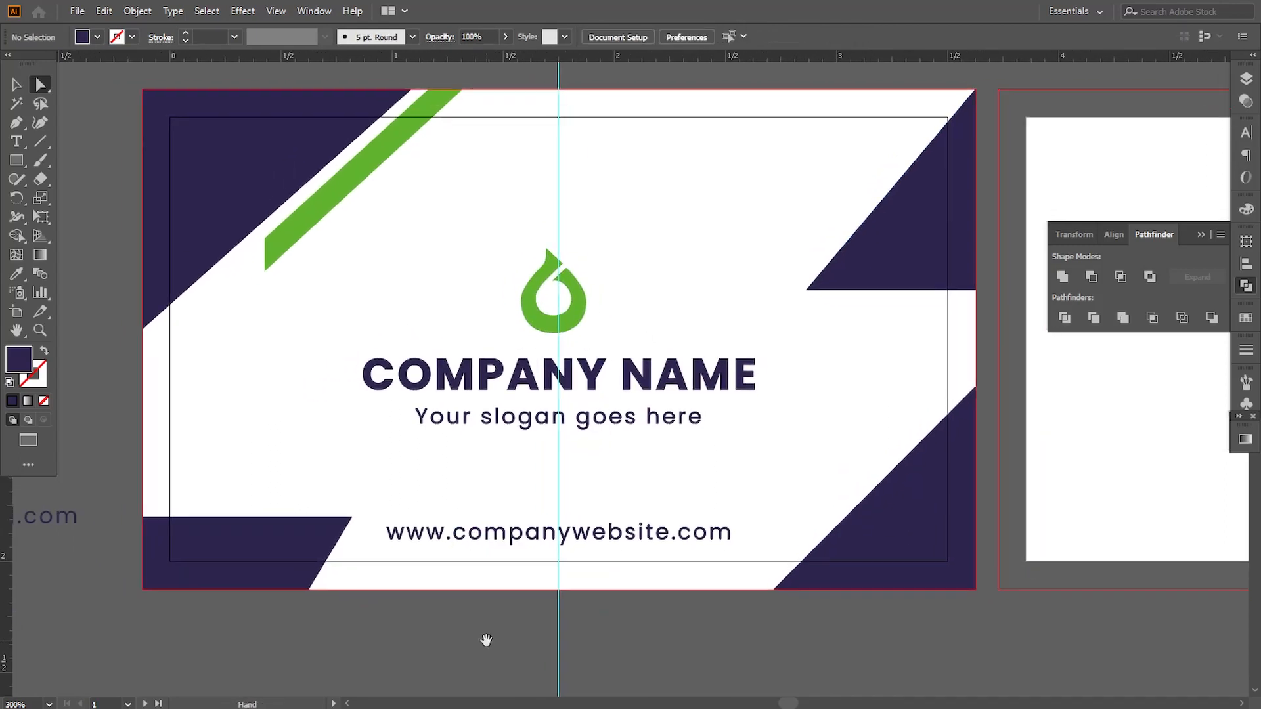
left_click(976, 350)
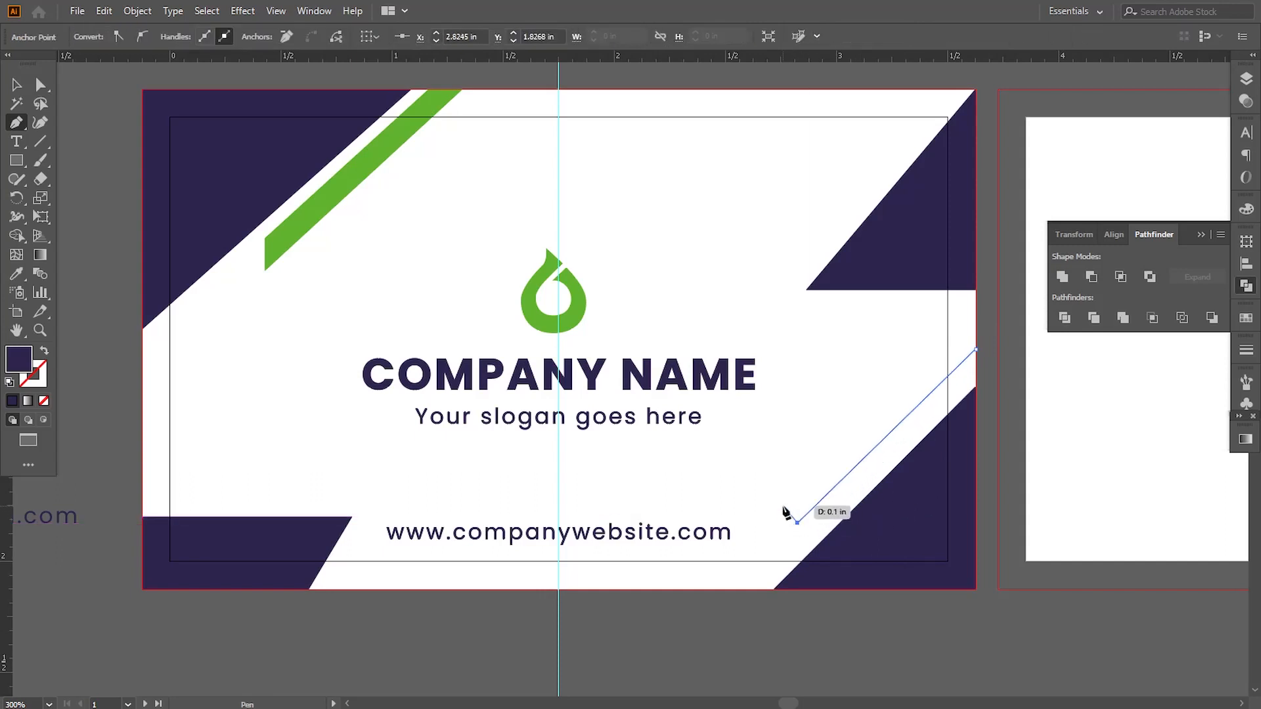
left_click(781, 506)
left_click(974, 324)
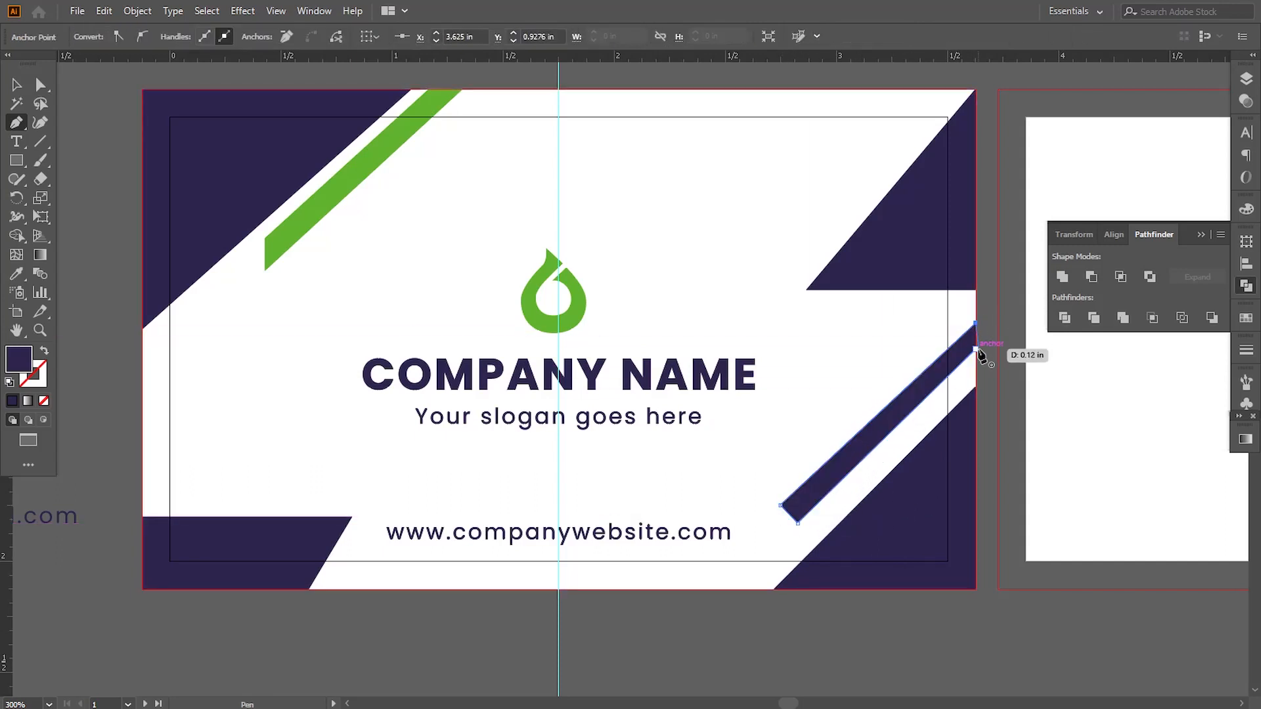
Nudge both anchors of the stripe's right end down the bleed edge, closer to the lower-right triangle.
left_click(41, 86)
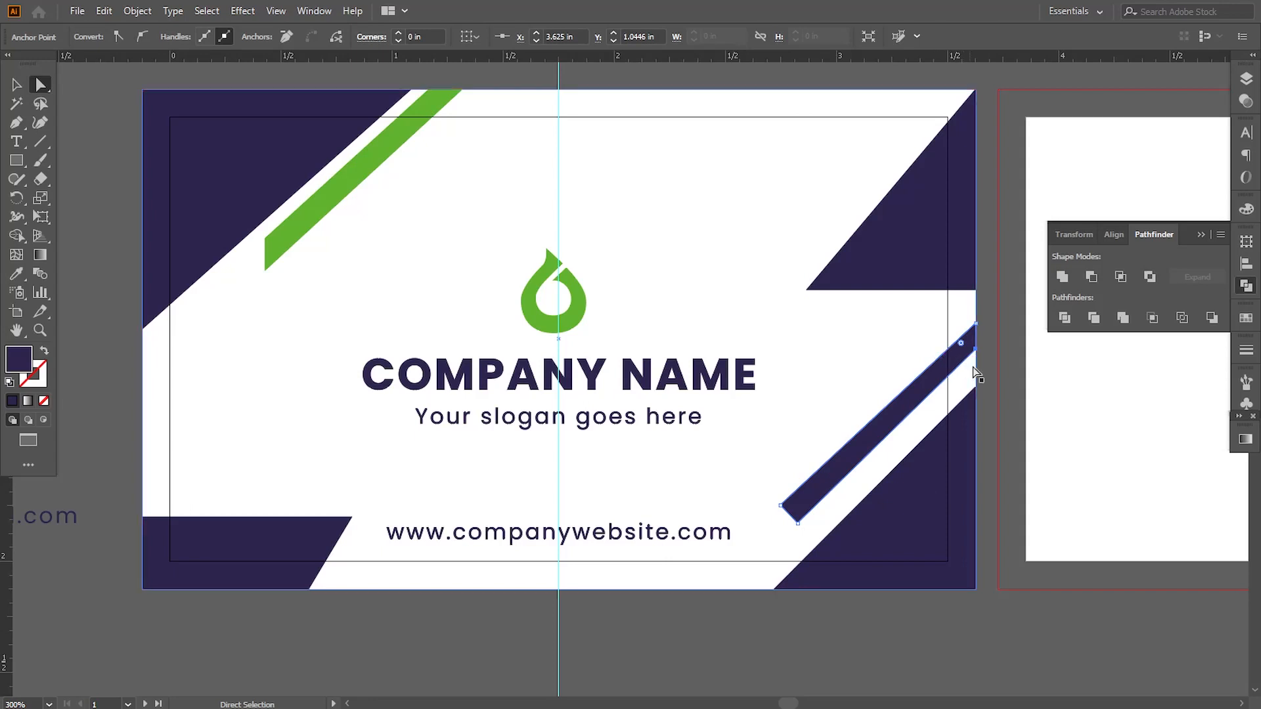
left_click(976, 353, "shift")
key("Down")
key("Down")
key("Down")
key("Down")
key("Down")
key("Down")
key("Down")
key("Down")
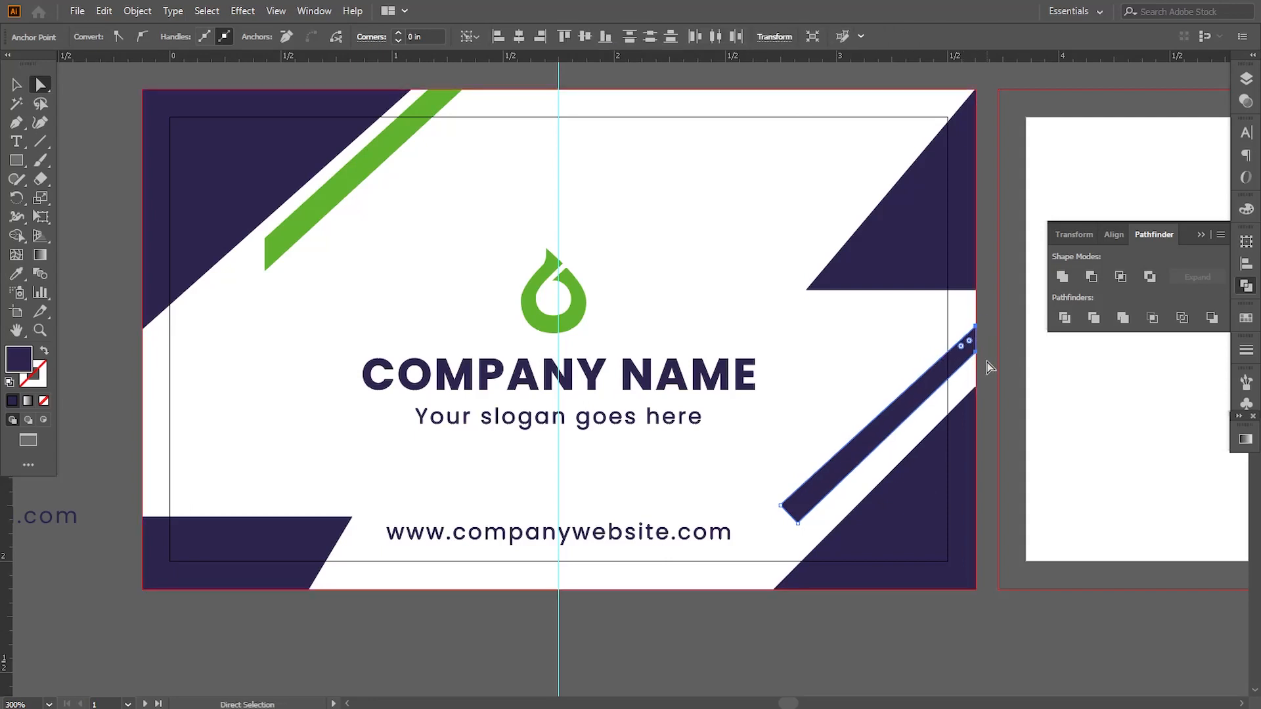
key("Down")
key("Down")
key("Up")
key("Up")
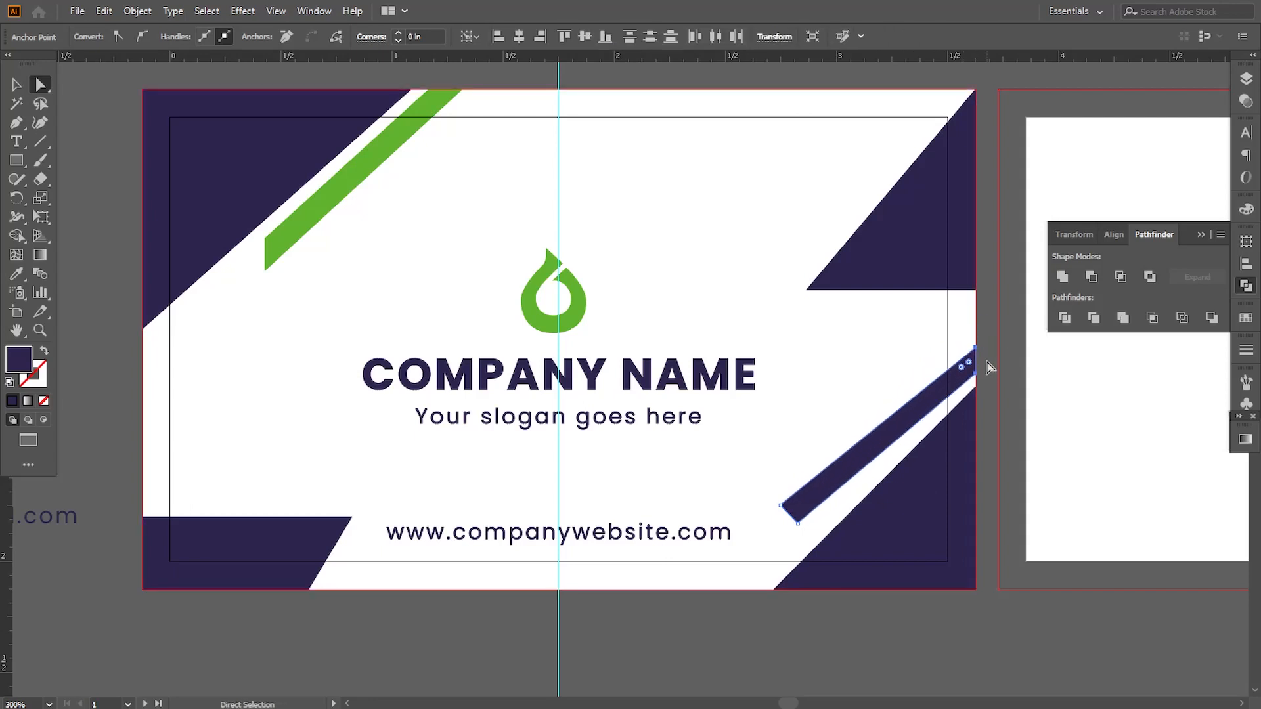
key("Up")
Nudge both anchors of the stripe's lower-left end down until the stripe runs parallel to the triangle's slanted edge.
left_click_drag(791, 506, 816, 543)
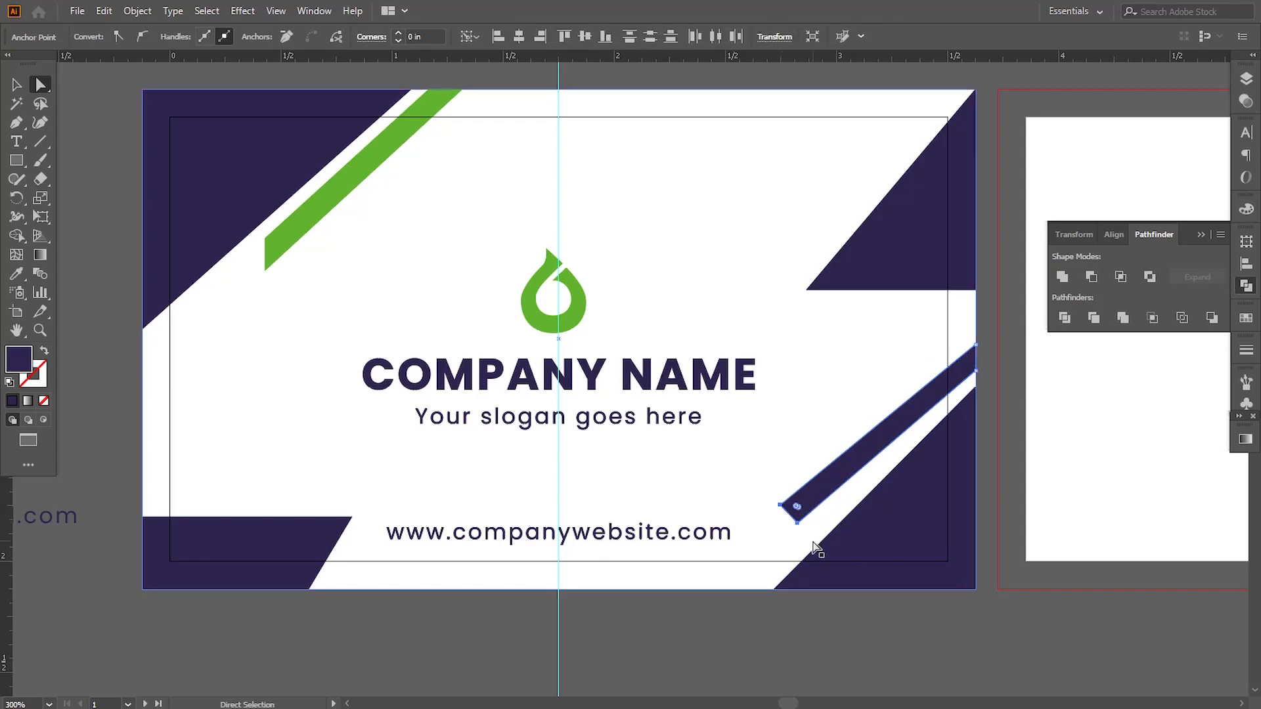
key("Down")
key("Down")
key("Down")
key("Down")
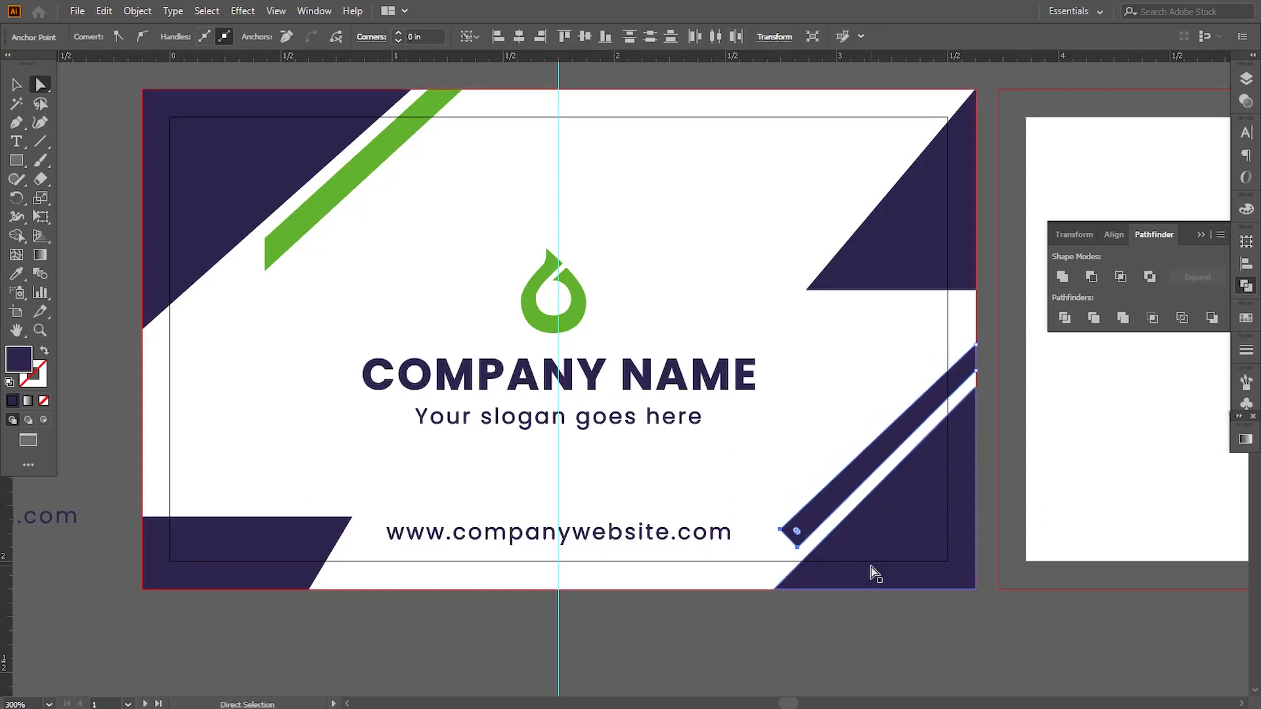
Move the upper anchor at each end of the lower-right stripe slightly up to thicken it evenly.
left_click(971, 353)
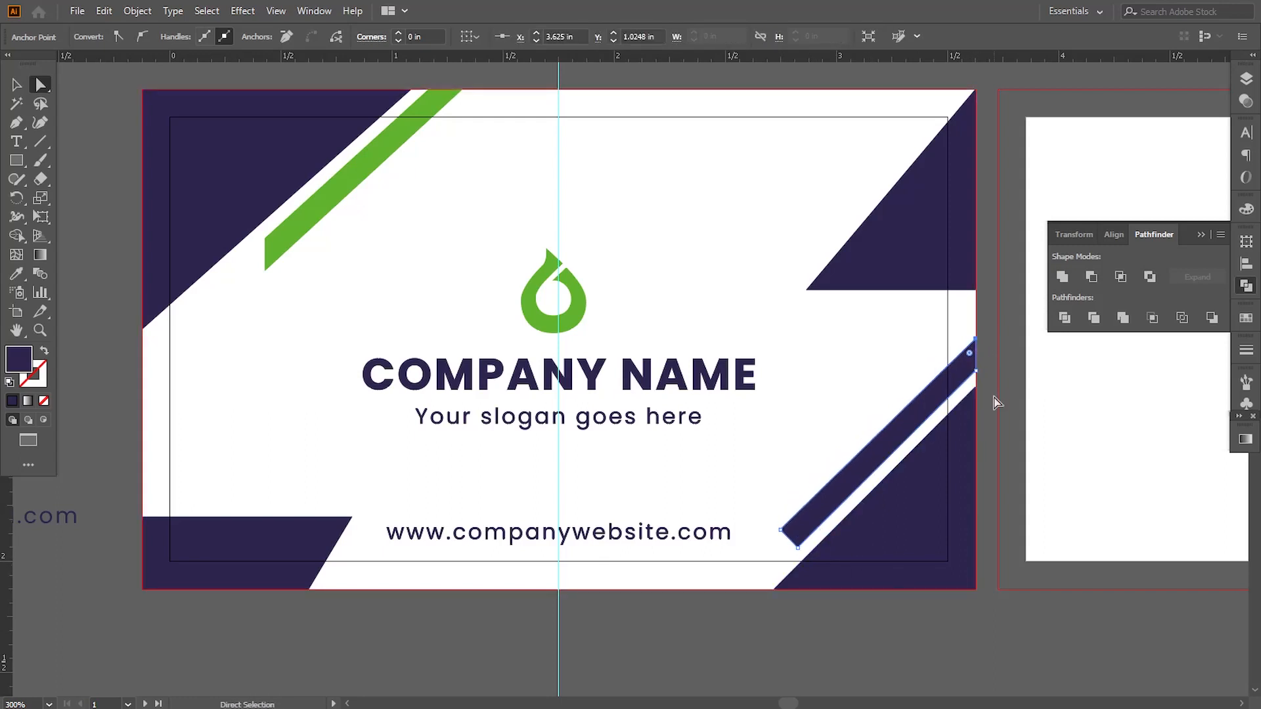
left_click(781, 530)
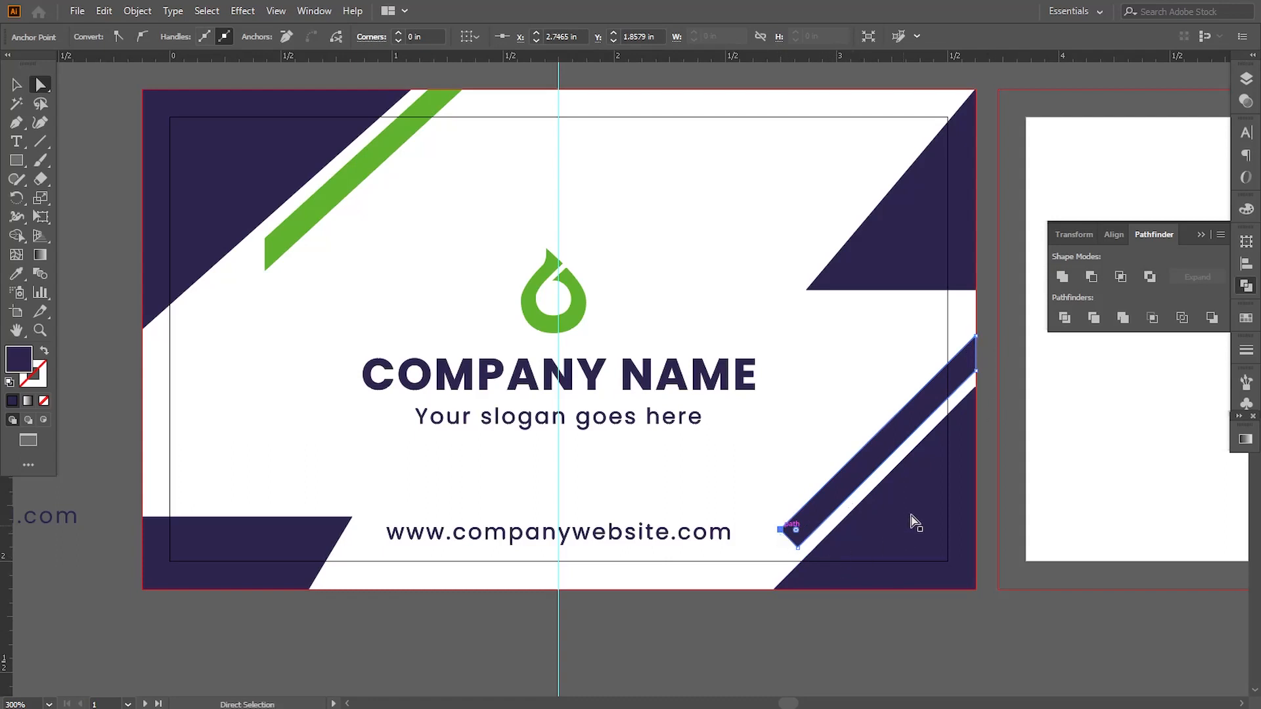
left_click(987, 436)
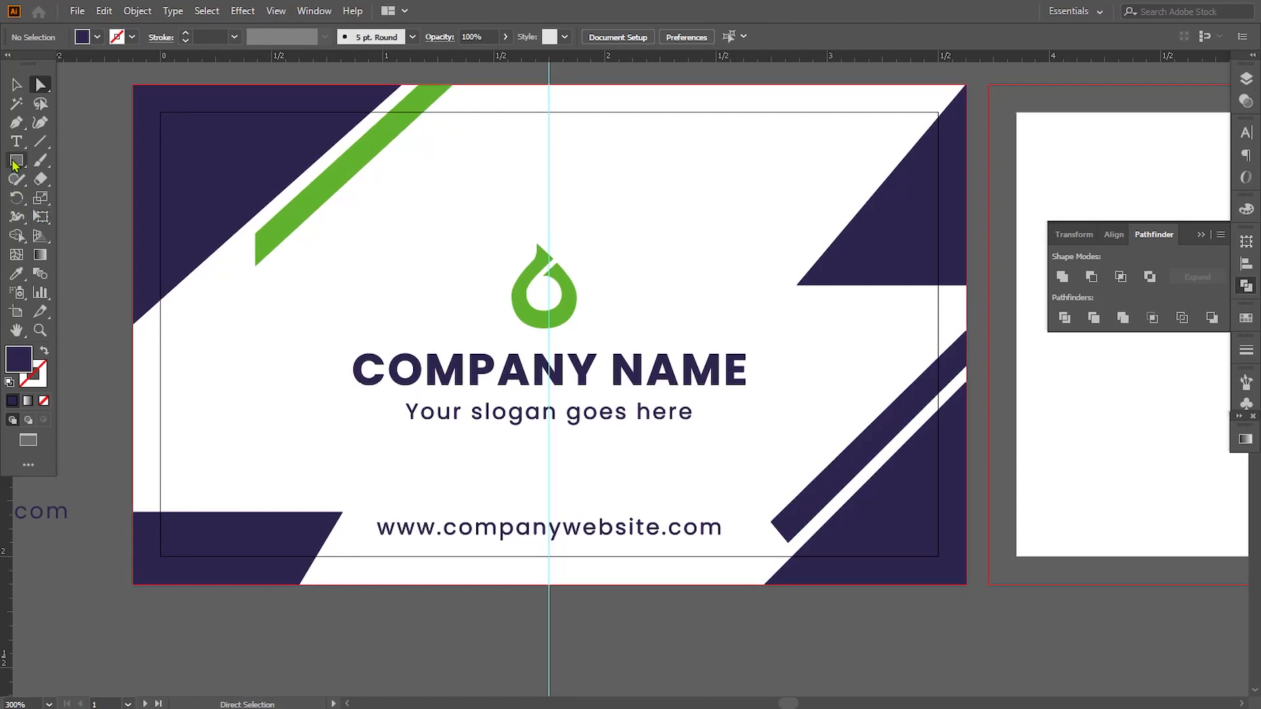
Draw a rectangle about 0.38 x 0.8 in over the stripe's lower-left end and subtract it, leaving a vertical cut.
mouse_move(752, 434)
left_mouse_down()
mouse_move(802, 563)
mouse_move(836, 611)
left_mouse_up()
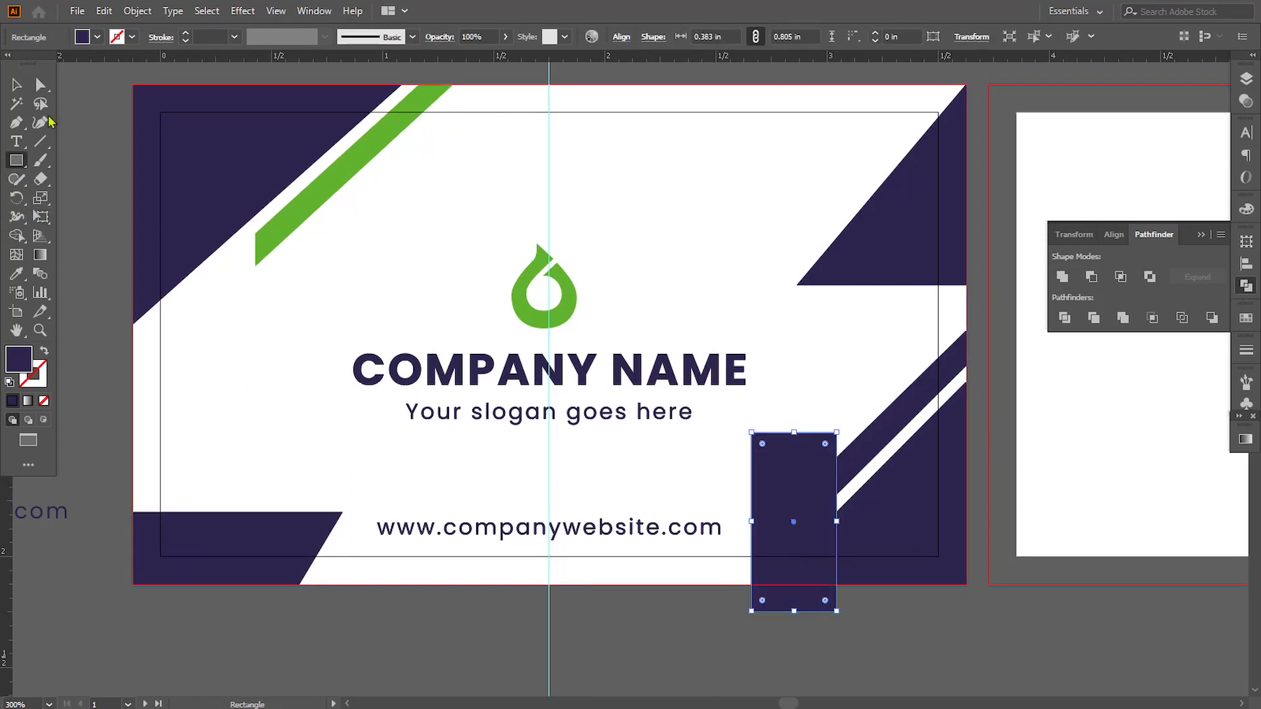
key("v")
left_click(878, 428, "shift")
left_click(1092, 277)
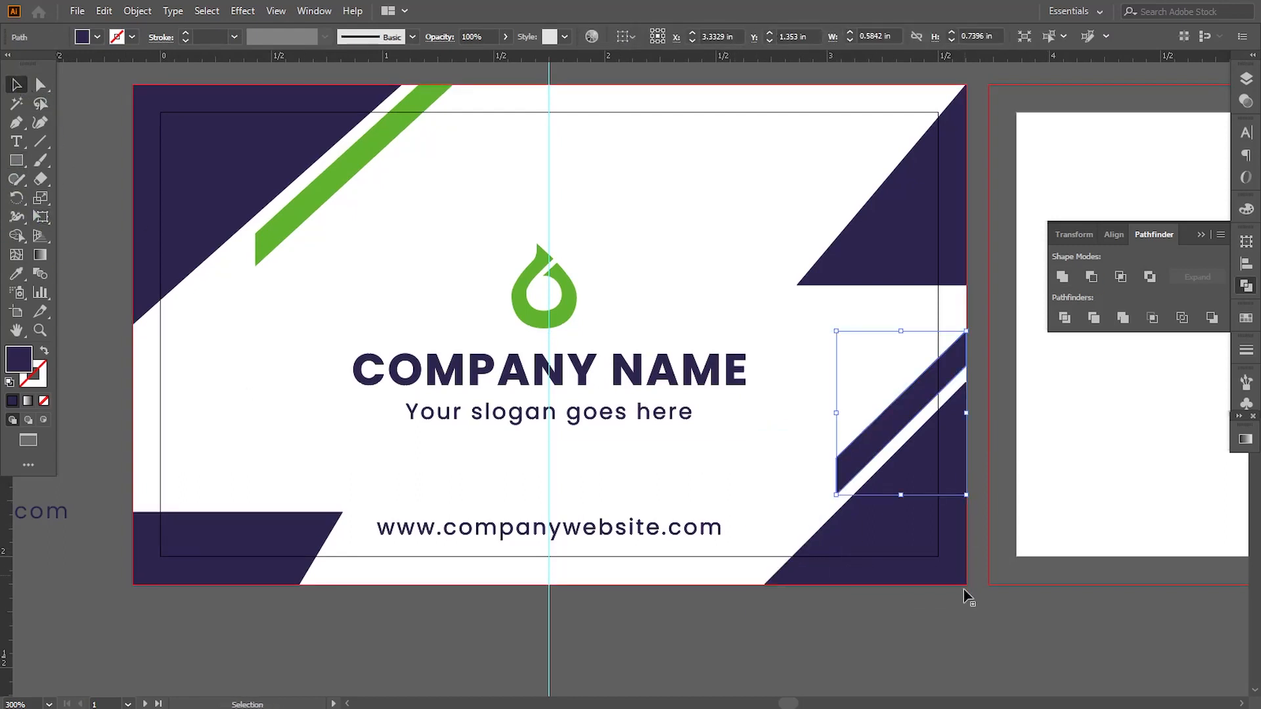
Recolor the trimmed lower-right stripe with the green sampled from the upper-left stripe.
left_click(882, 476)
left_click(882, 476)
key("i")
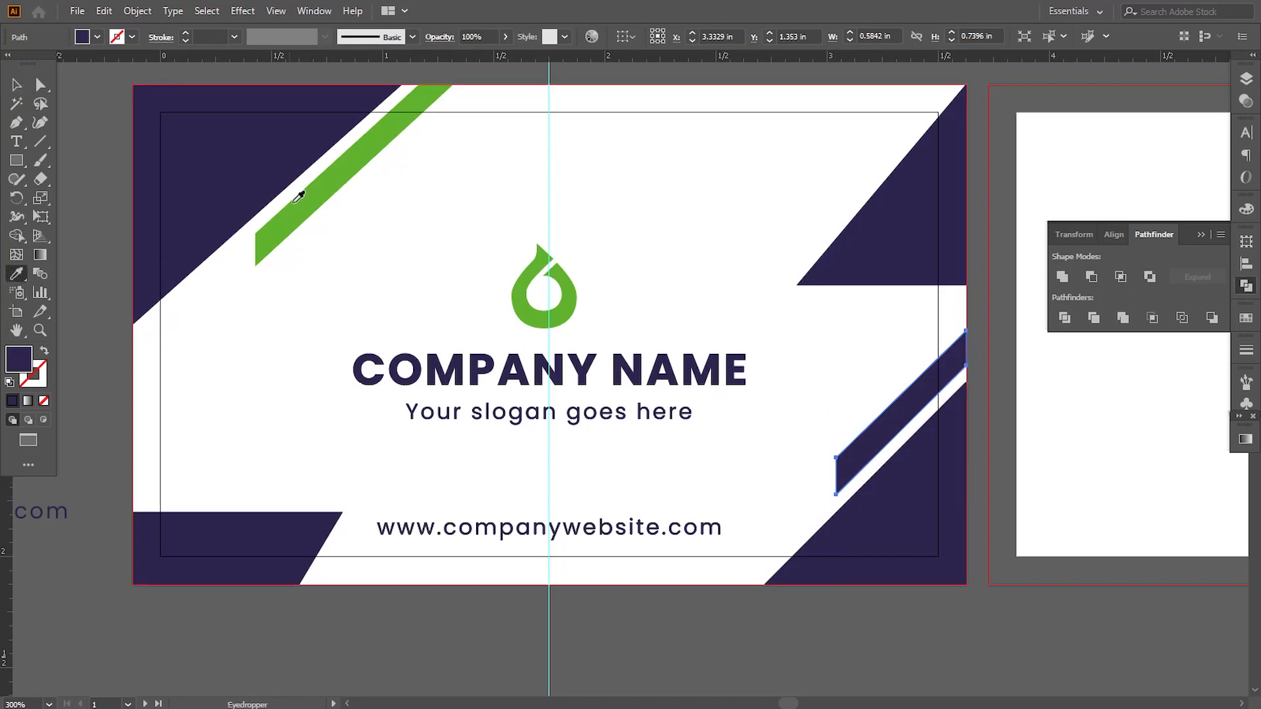
left_click(303, 192)
left_click(16, 84)
key("ctrl+shift+a")
Duplicate the upper-left triangle, its green stripe, the lower-left shape and the white background onto the second artboard.
key("ctrl+minus")
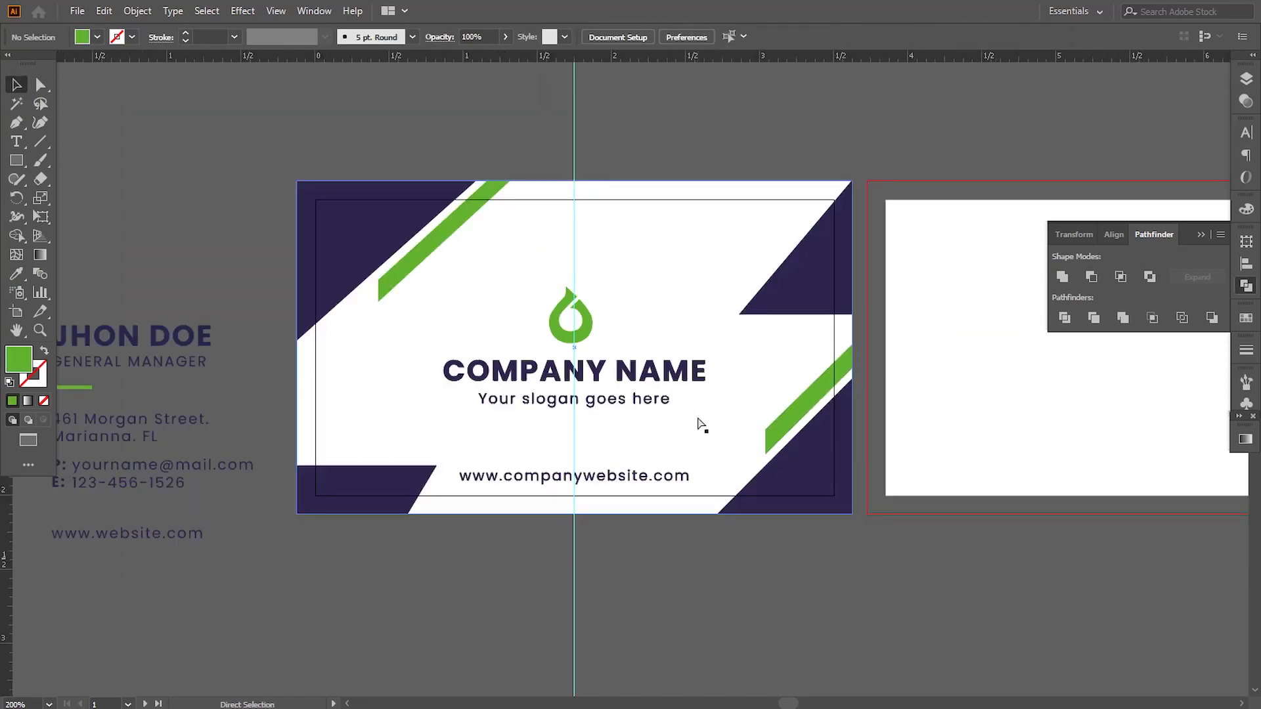
left_click_drag(704, 445, 650, 452)
left_click(1201, 235)
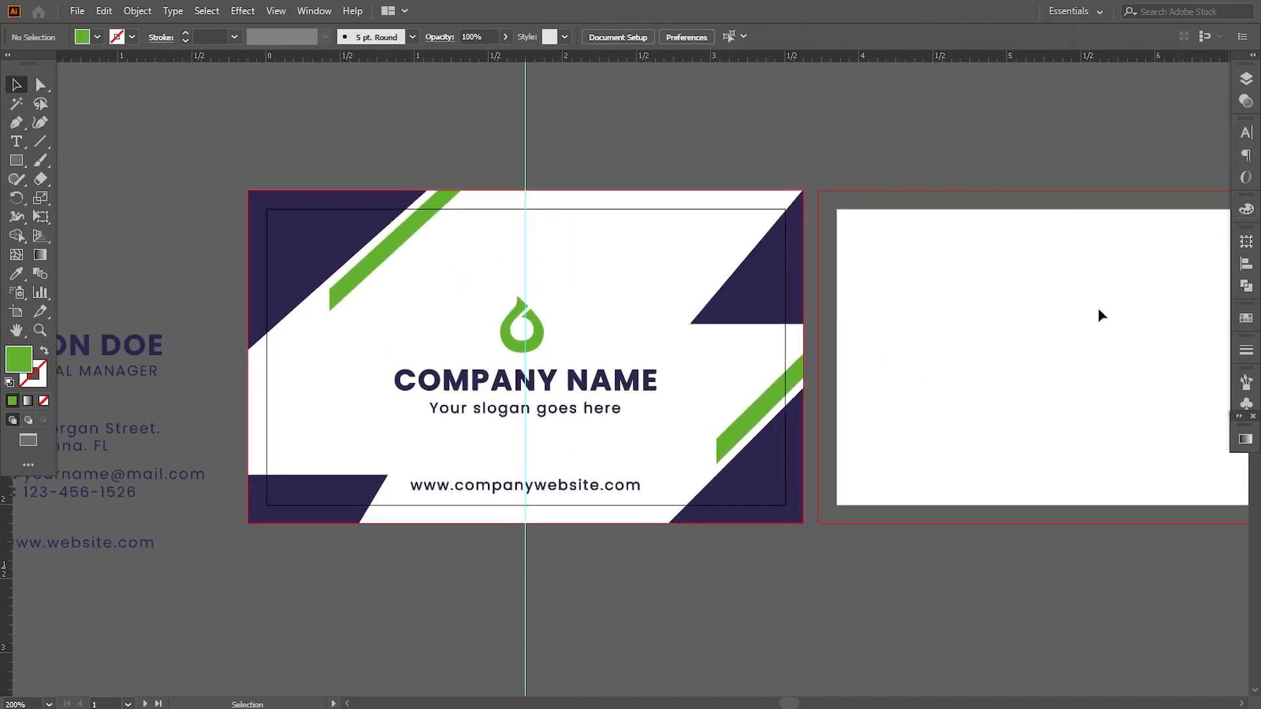
left_click_drag(994, 434, 978, 421)
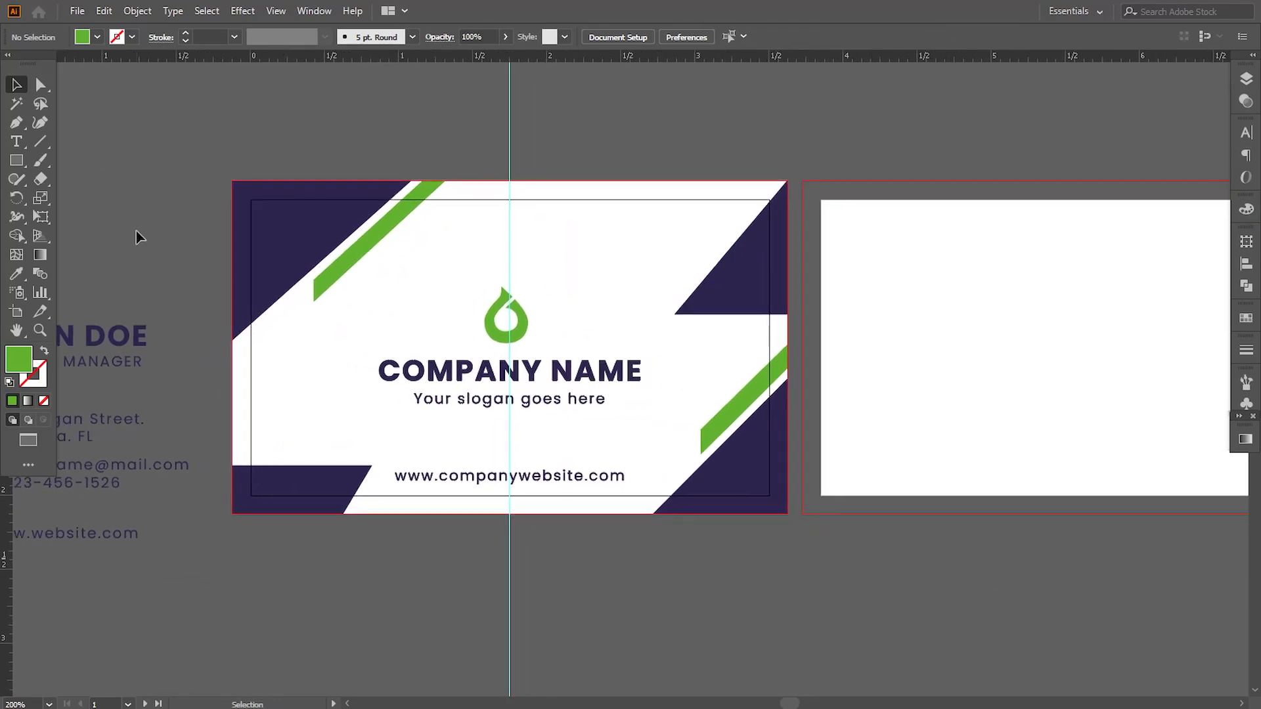
left_click(299, 230)
left_click(349, 257, "shift")
left_click(318, 472, "shift")
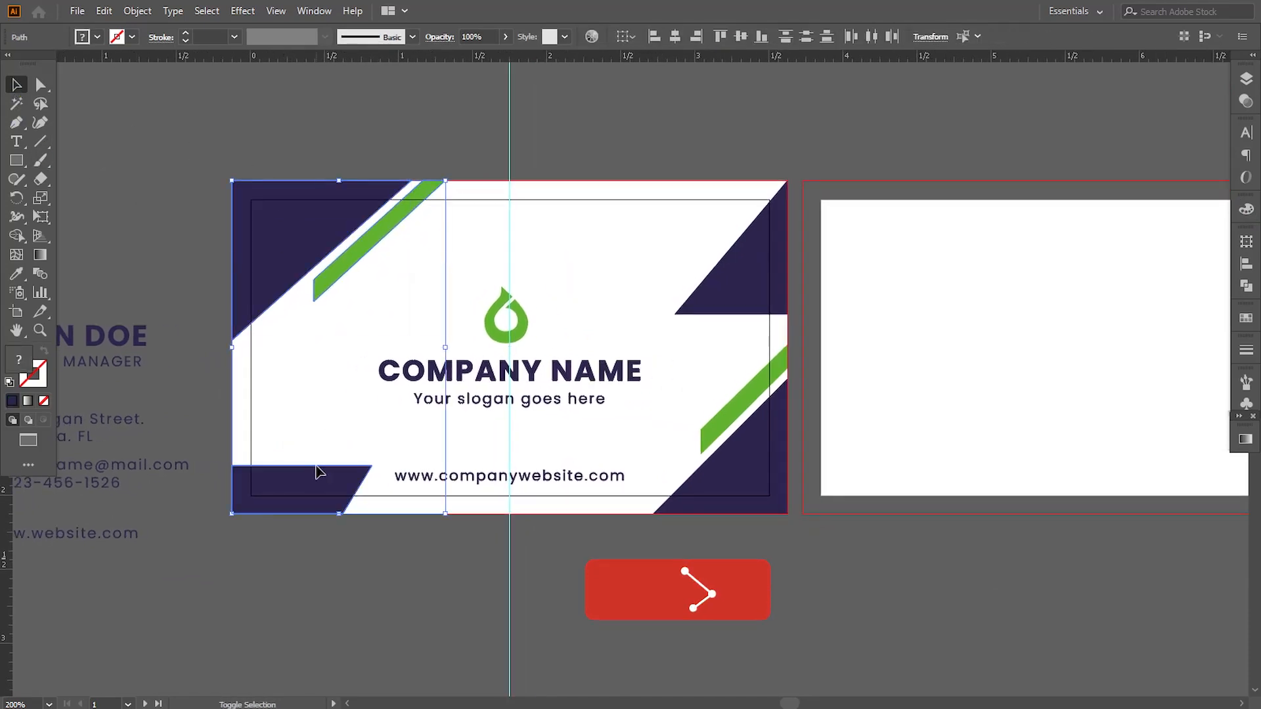
left_click(310, 423, "shift")
left_click_drag(310, 422, 642, 416)
Reflect the copied shapes on the second artboard across the vertical axis.
left_click(138, 10)
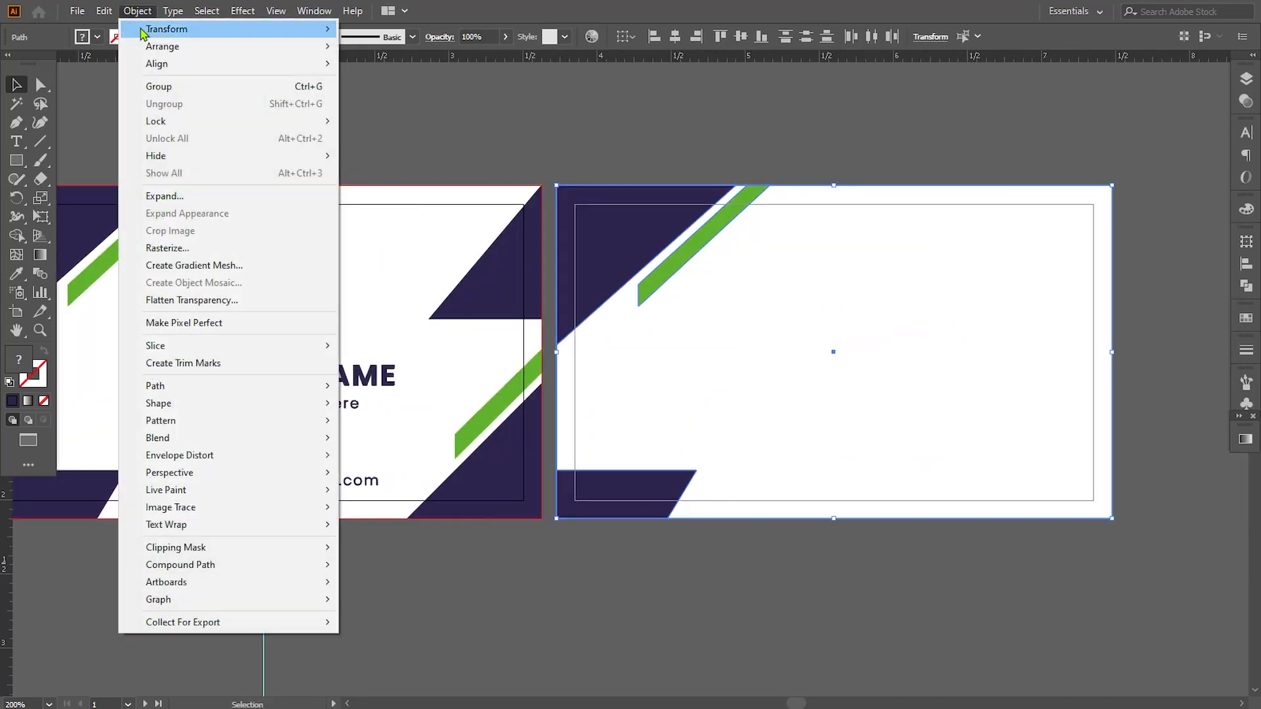
mouse_move(164, 33)
left_click(374, 86)
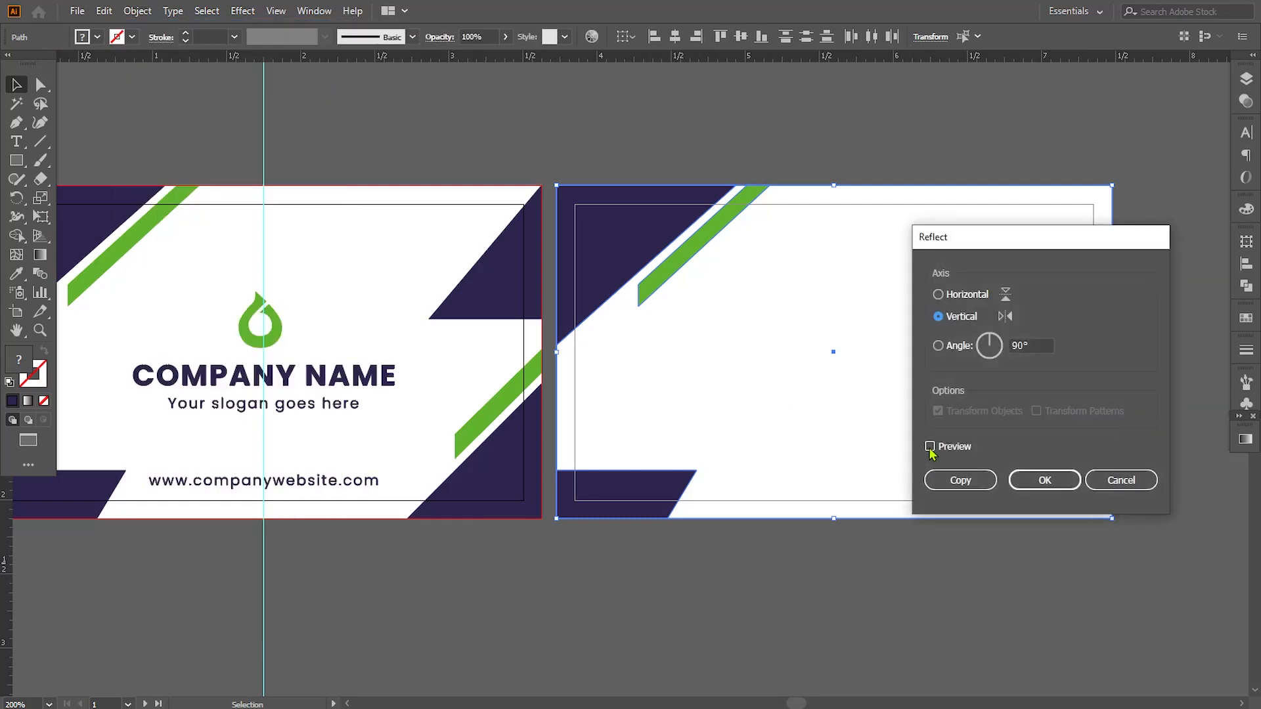
left_click(930, 446)
left_click(937, 587)
Move the contact text group onto the second card's blank left area and bring it to the front.
left_click_drag(721, 626, 820, 637)
key("ctrl+minus")
left_click_drag(366, 507, 449, 507)
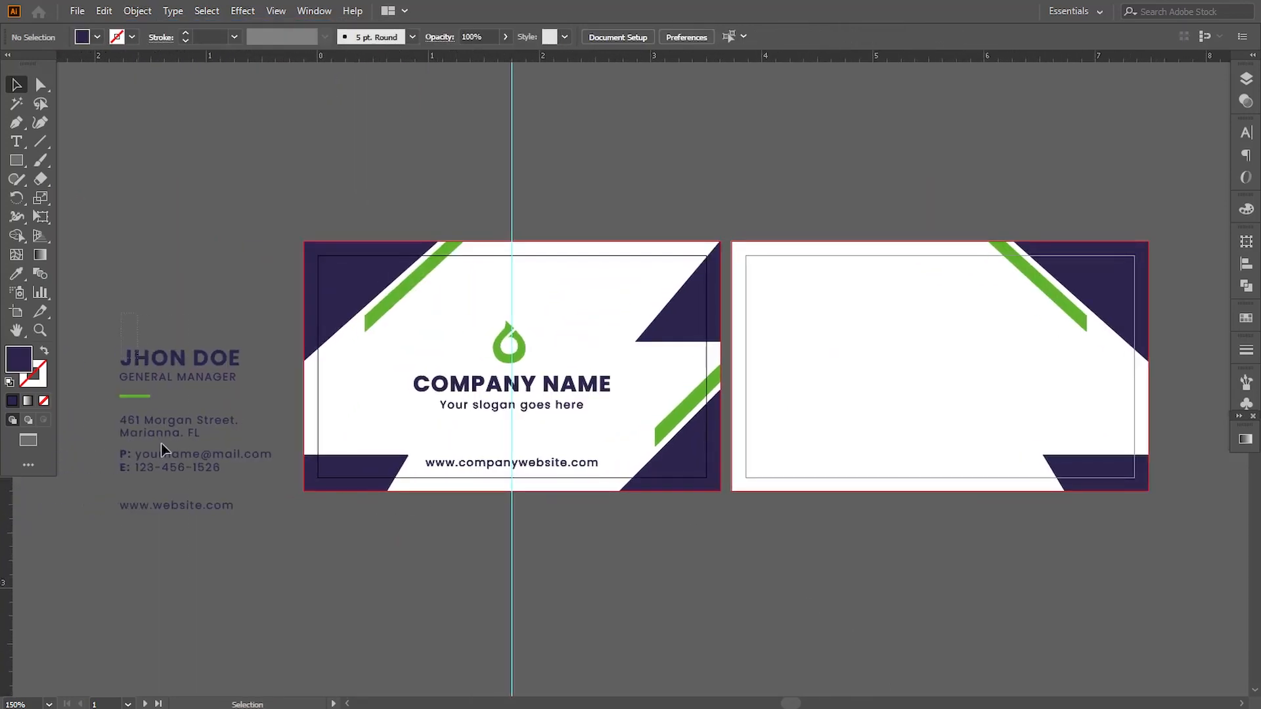
left_click(159, 362)
left_click_drag(160, 361, 811, 303)
left_click_drag(856, 448, 721, 449)
right_click(704, 399)
mouse_move(775, 595)
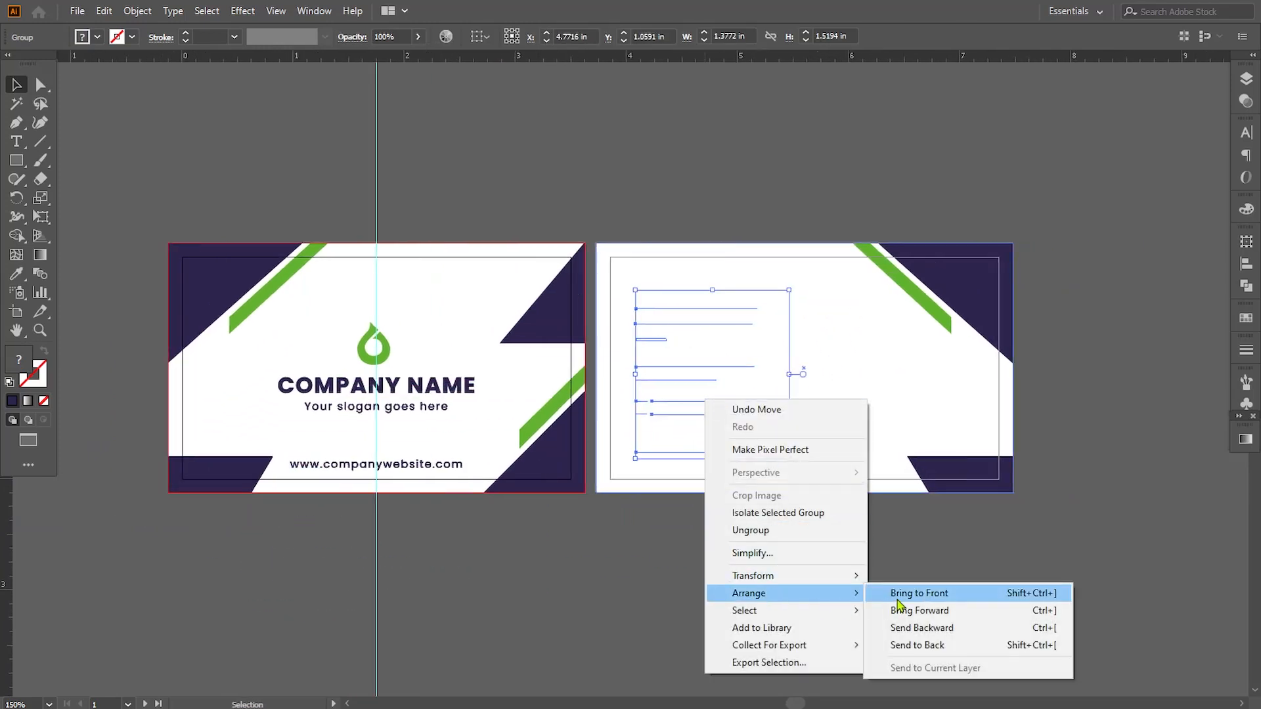
left_click(897, 594)
left_click_drag(836, 580, 809, 582)
left_click(744, 571)
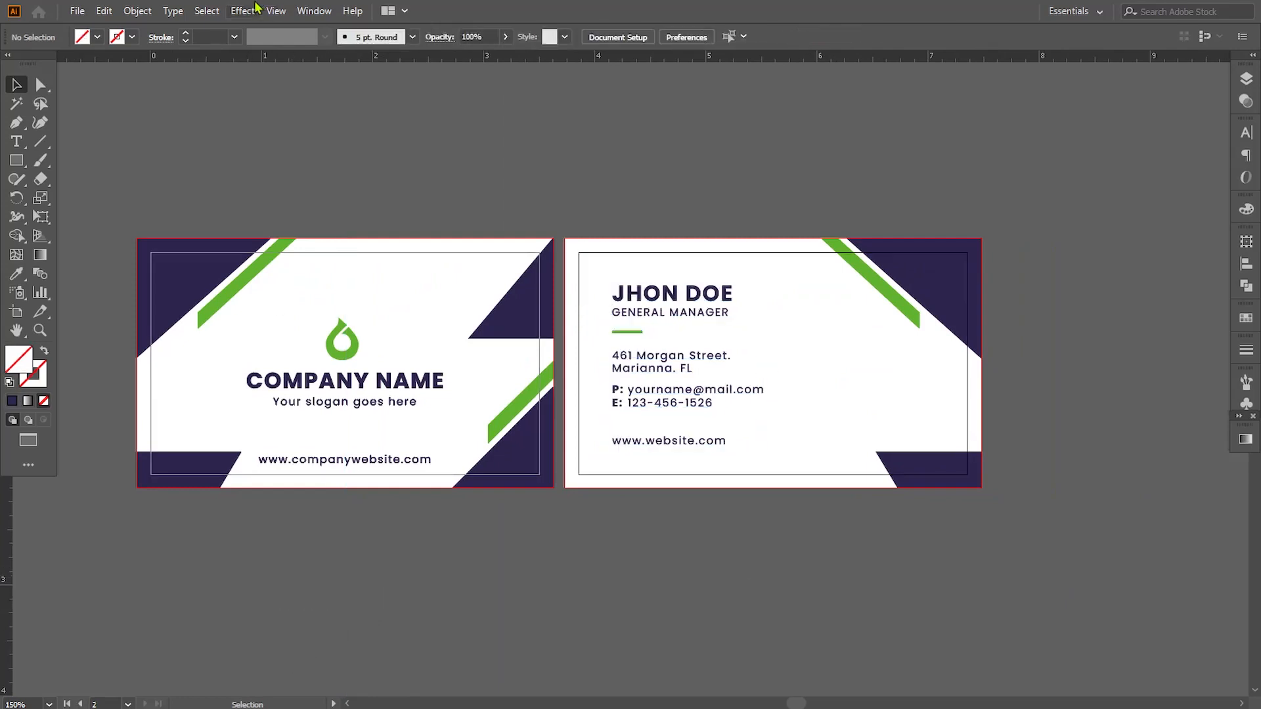
Hide the rulers.
left_click(276, 11)
mouse_move(472, 534)
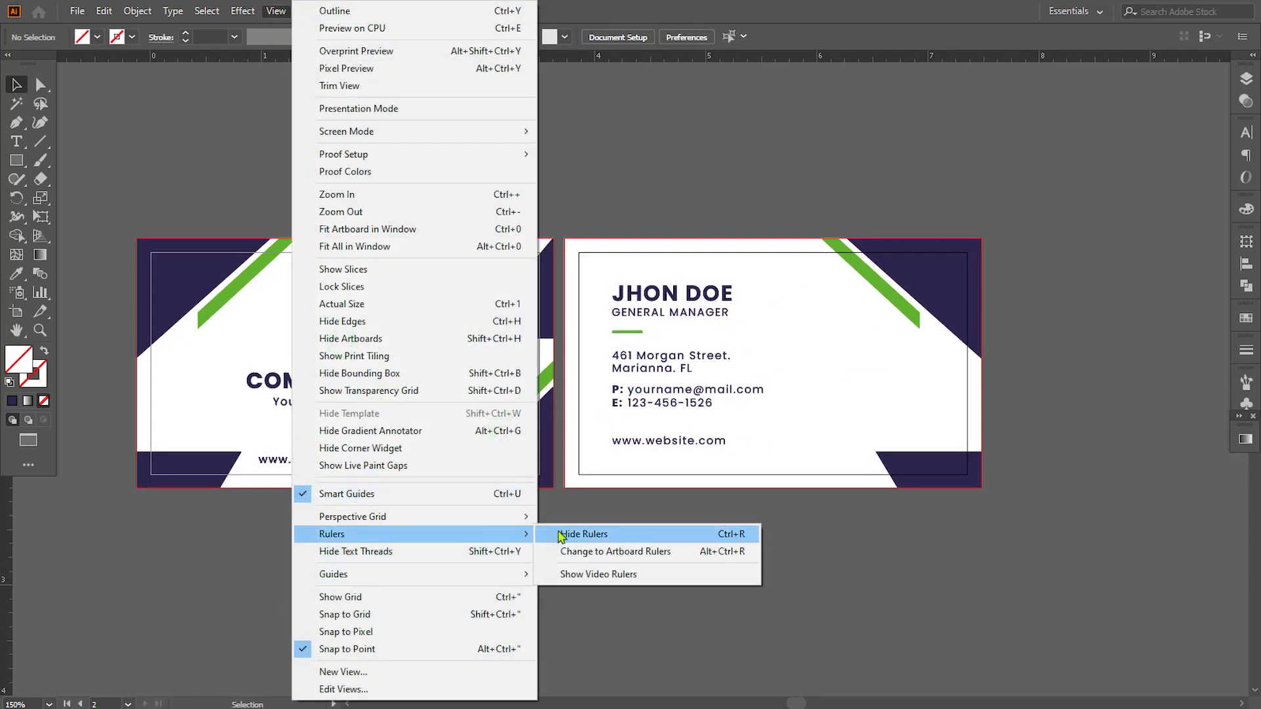
left_click(563, 535)
Ungroup the logo, company name and slogan on the first card.
left_click(336, 340)
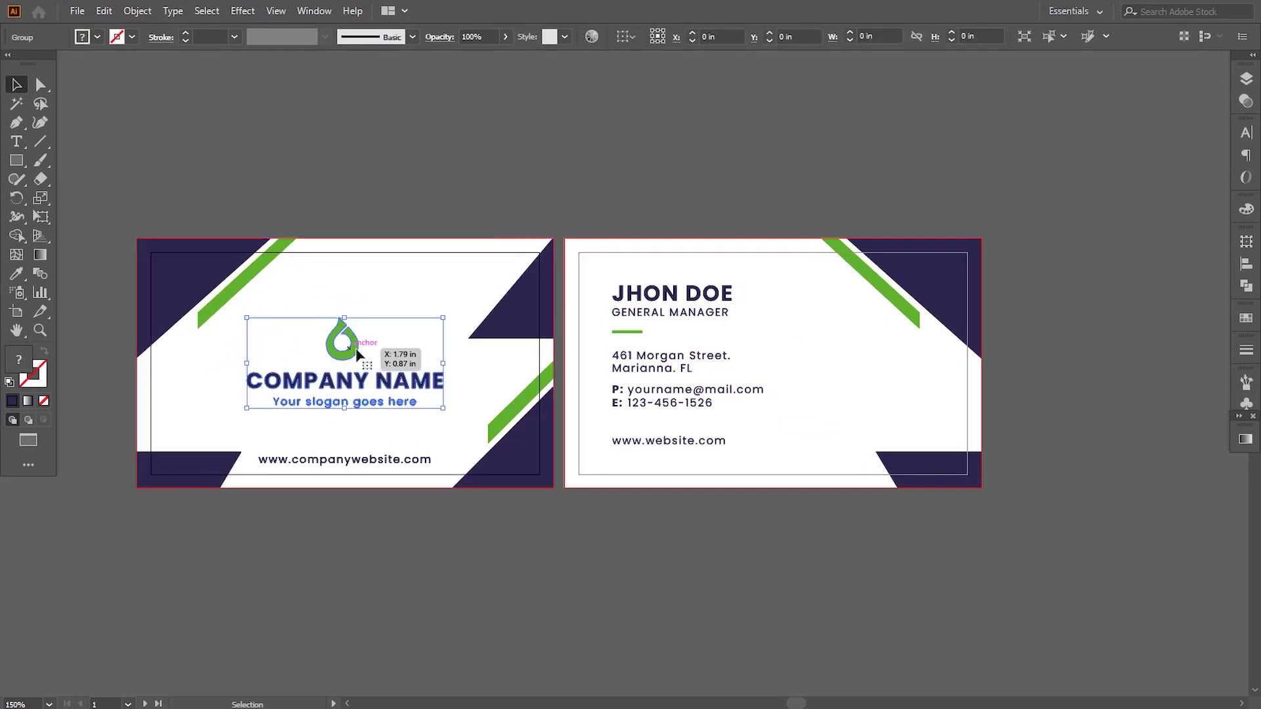
left_click(143, 10)
left_click(182, 104)
left_click(232, 172)
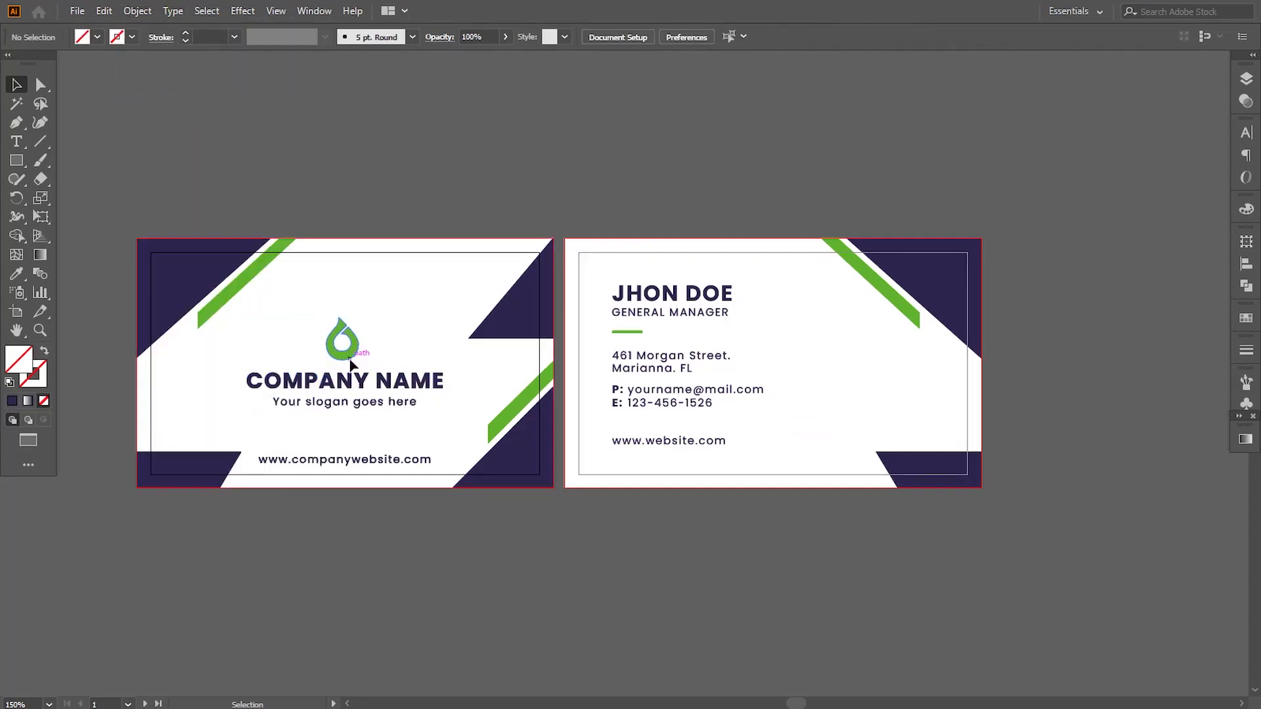
Copy the green logo icon to the second card above its lower-right shape and enlarge it to about 0.36 x 0.47 in.
left_click_drag(352, 351, 957, 415)
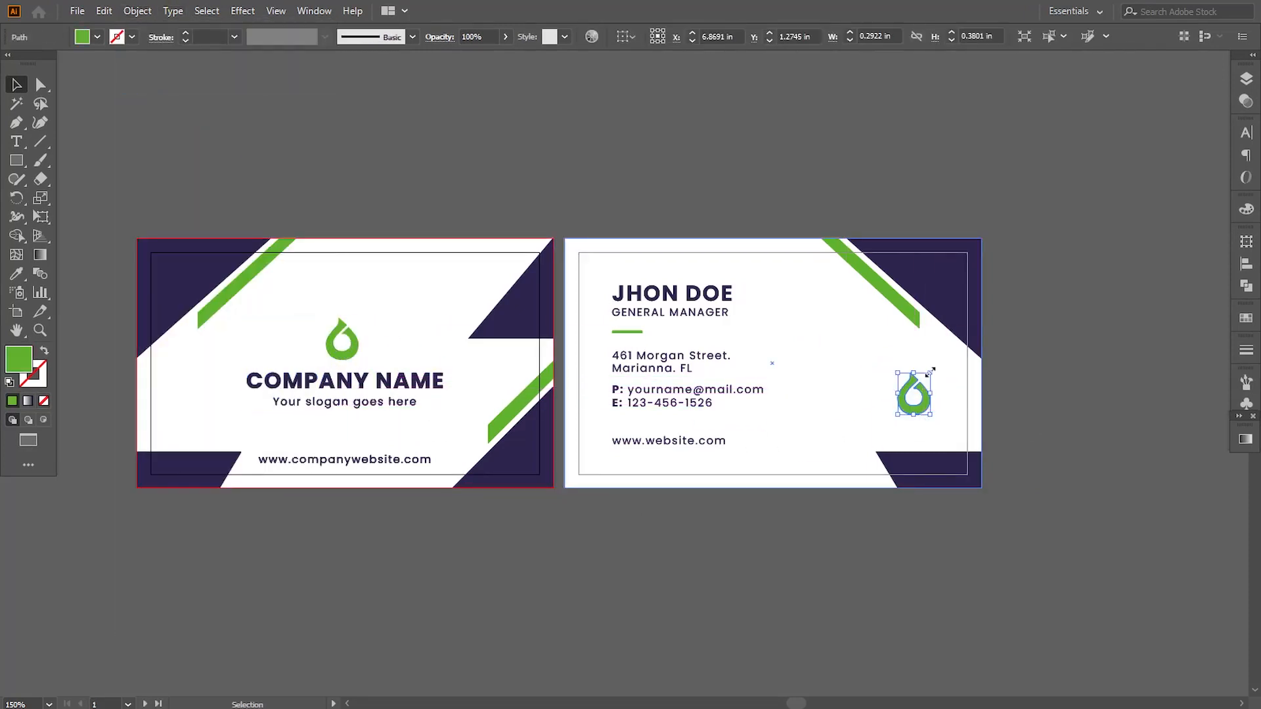
mouse_move(931, 371)
left_mouse_down()
mouse_move(953, 362)
mouse_move(935, 367)
left_mouse_up()
left_click(1043, 461)
Nudge the copied logo icon on the second card slightly up.
left_click(920, 403)
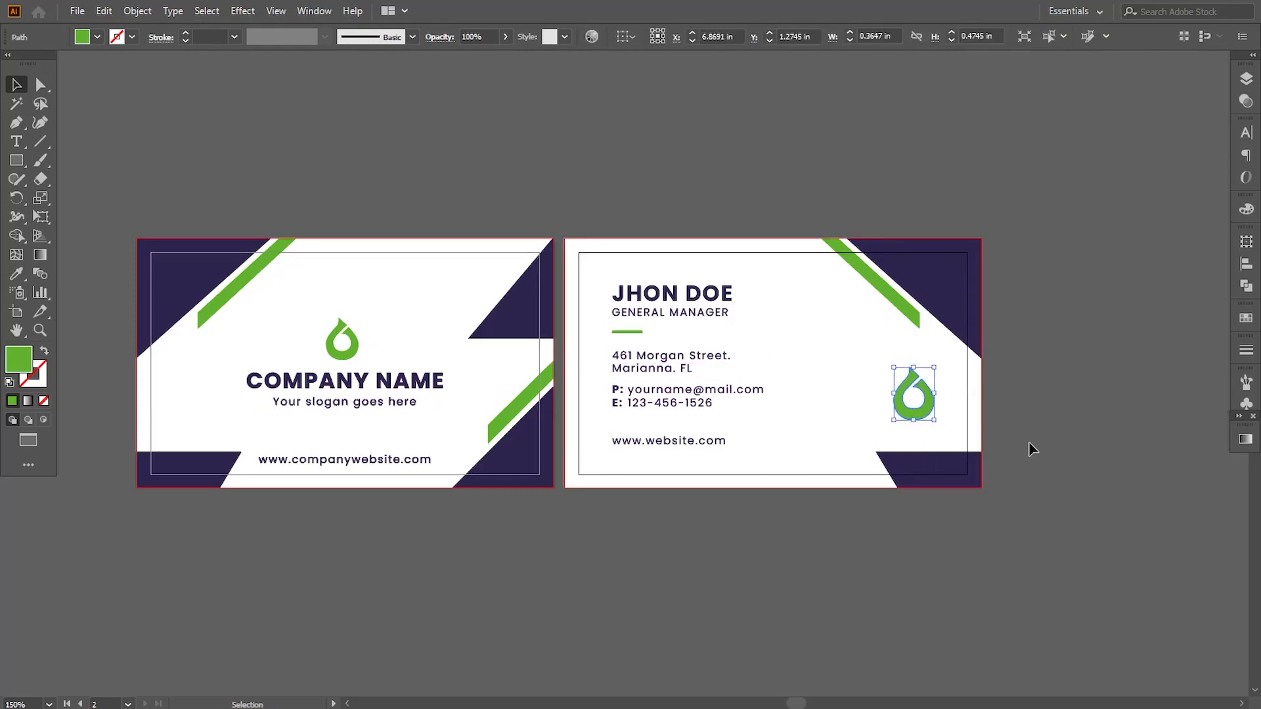
key("Up")
key("Up")
left_click(1033, 447)
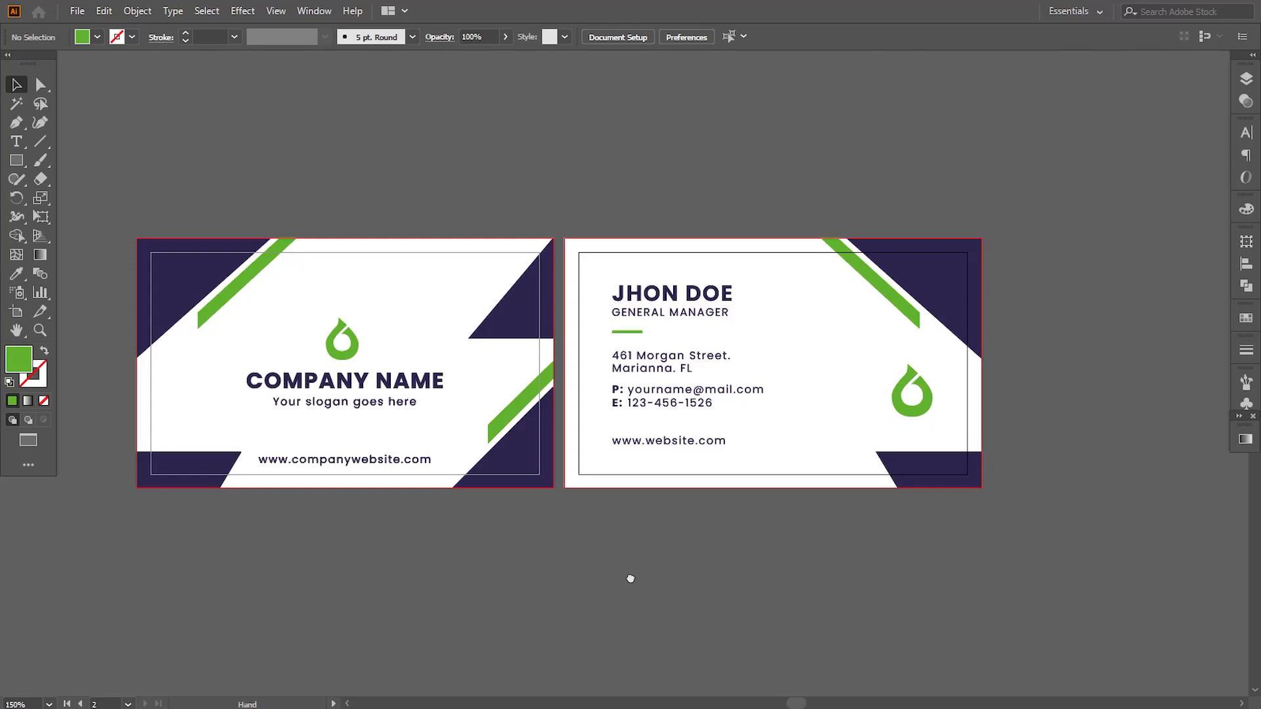
left_click_drag(628, 578, 694, 580)
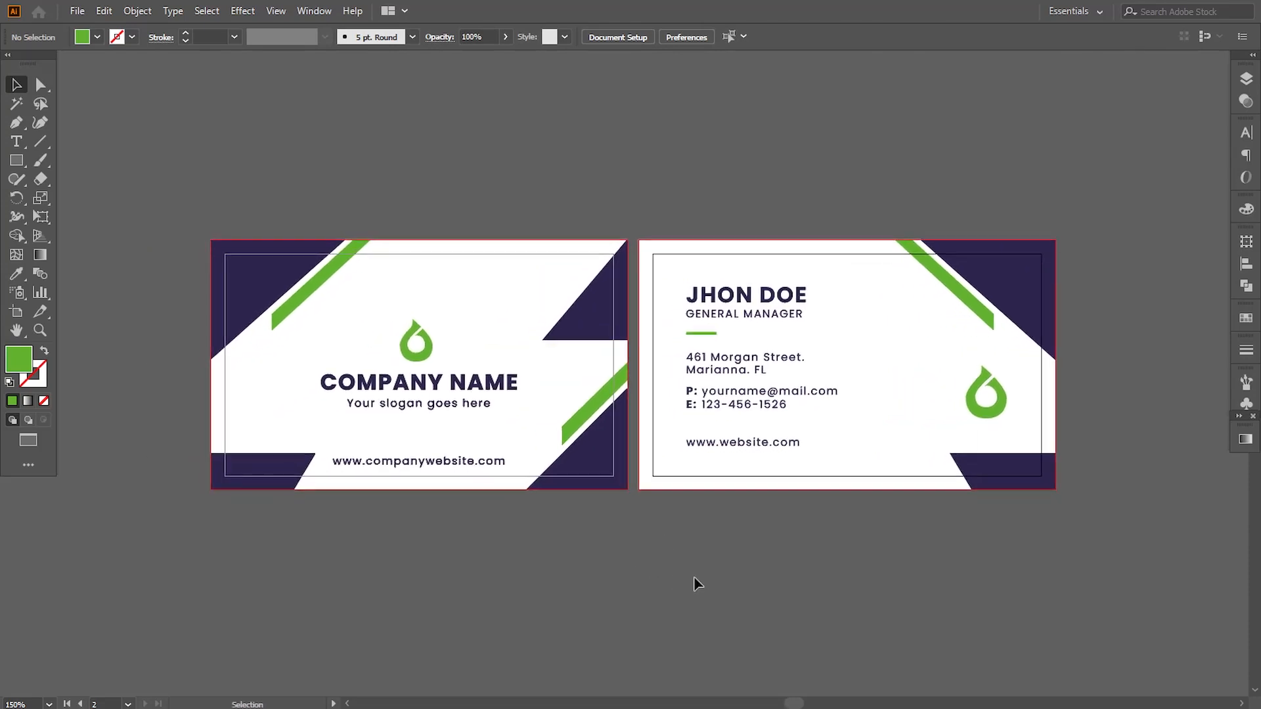